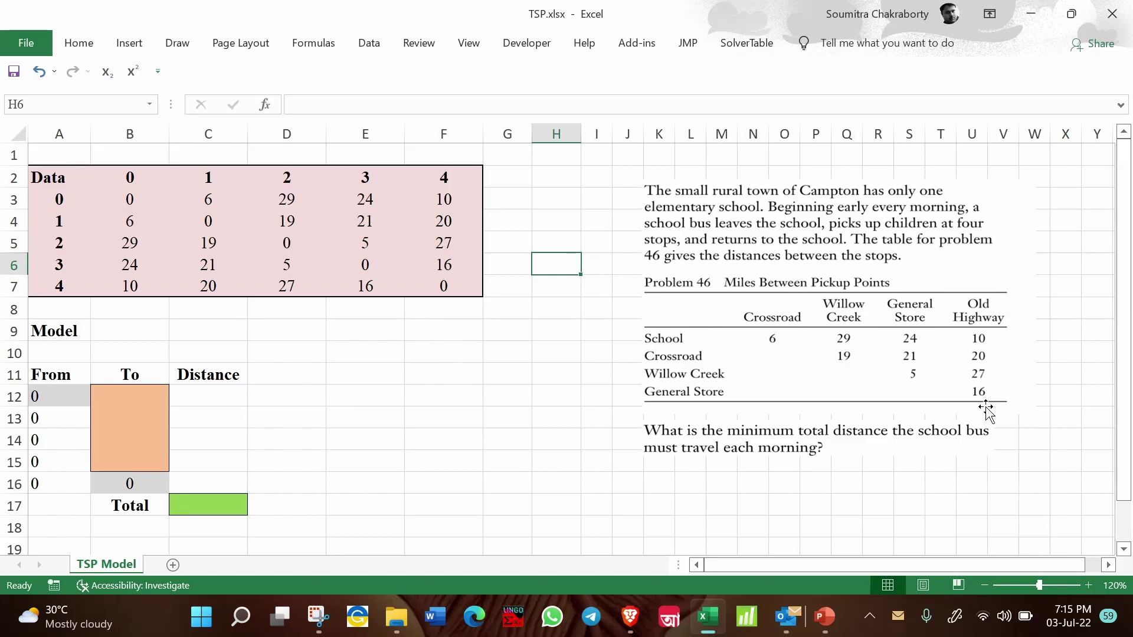
Examine the lower half of the distance matrix, comparing B4:B7 and C5:C7 with the mirrored cell C3.
left_click_drag(131, 220, 133, 283)
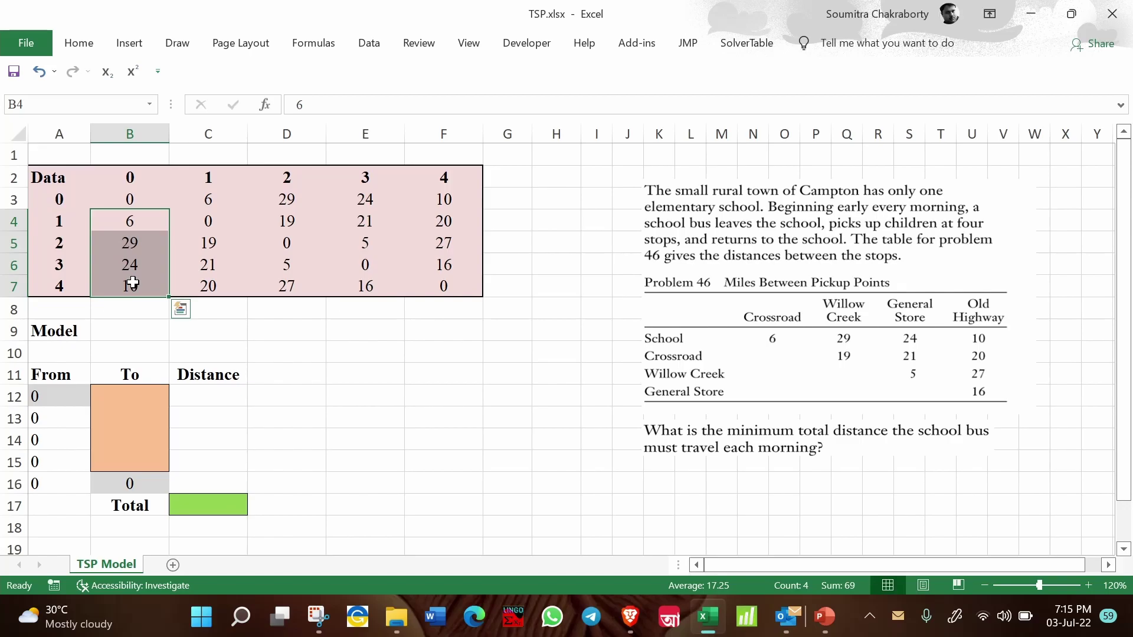
left_click_drag(212, 244, 214, 290)
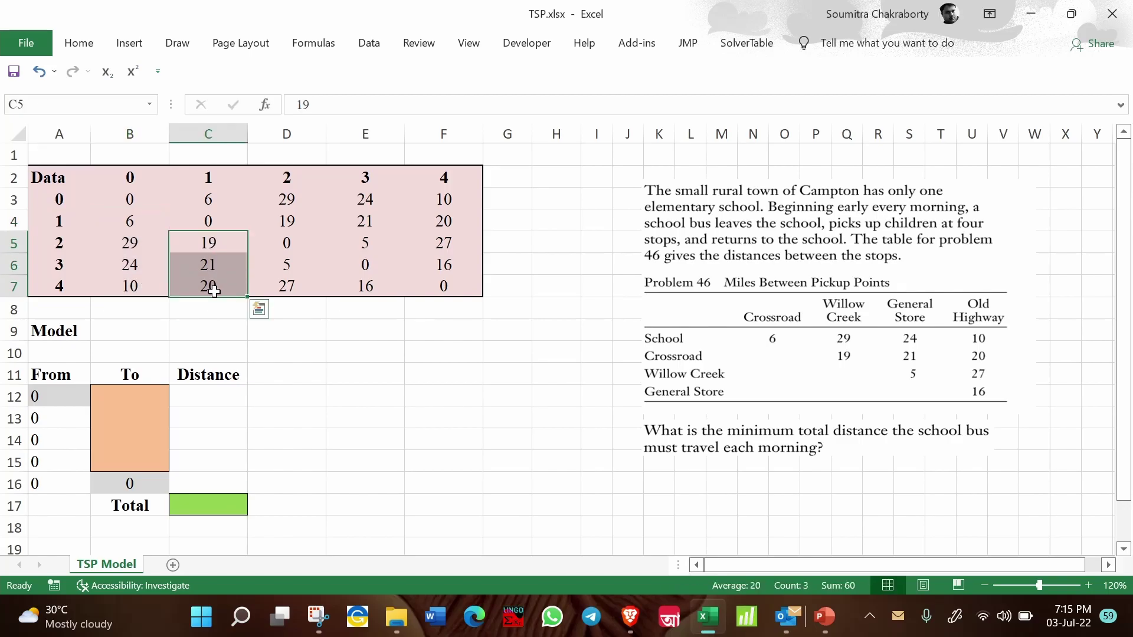
left_click_drag(131, 223, 135, 287)
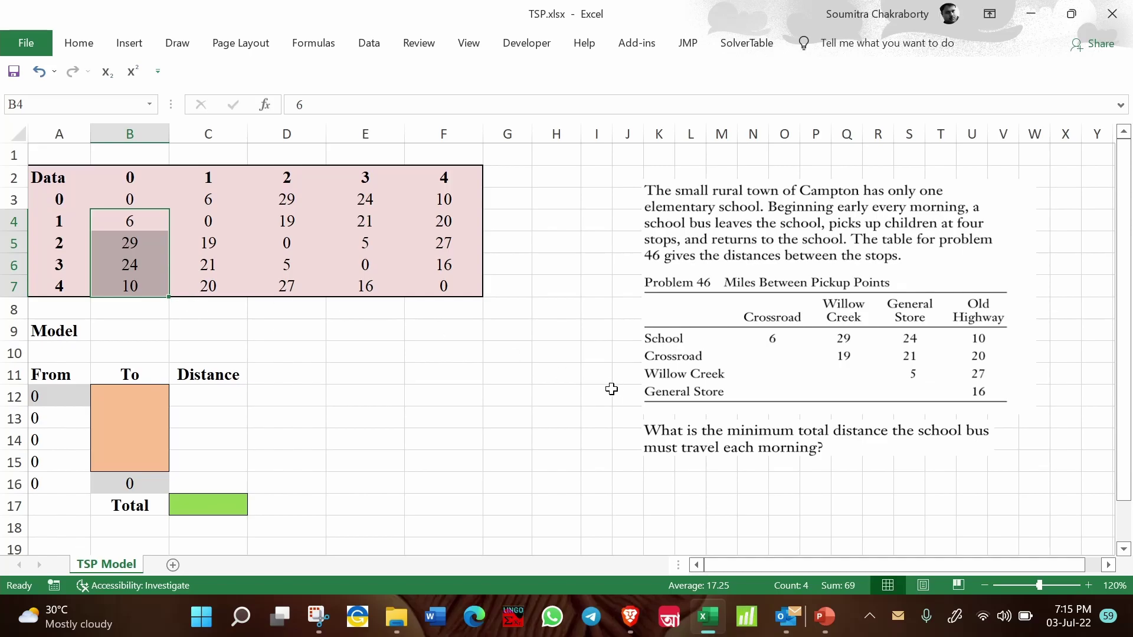
left_click(522, 353)
left_click(563, 358)
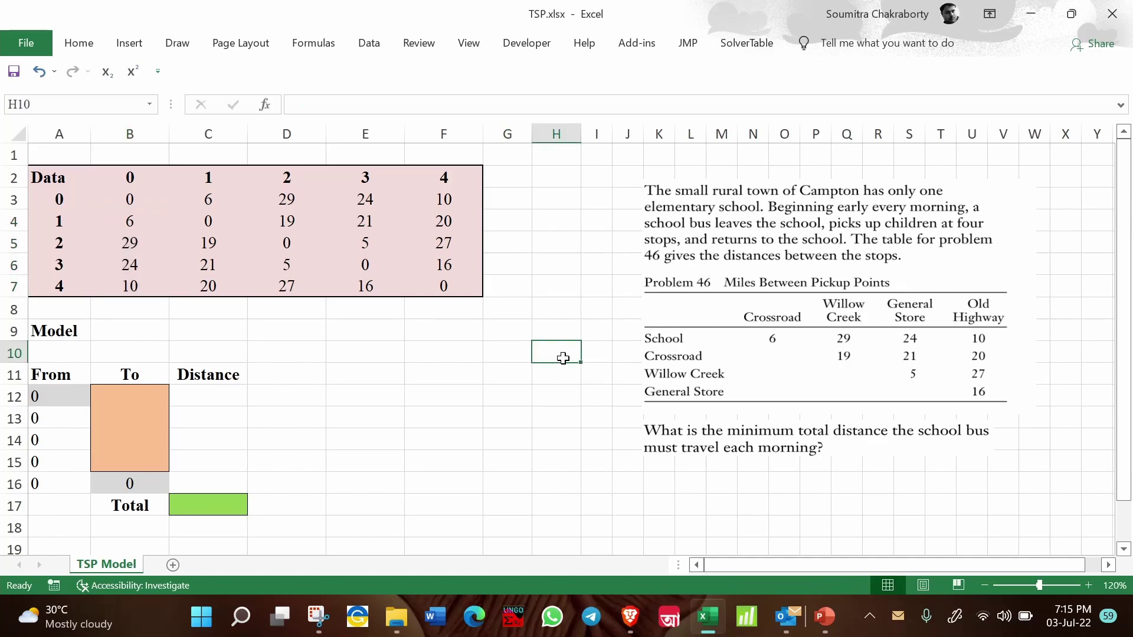
left_click_drag(129, 219, 133, 288)
left_click(213, 199)
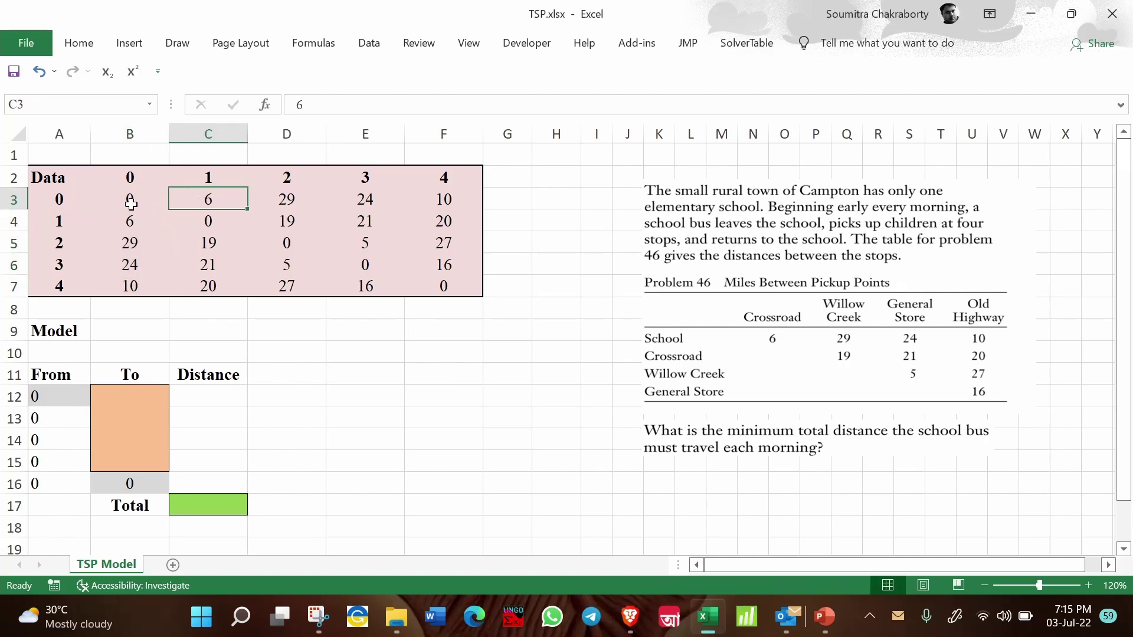
left_click(133, 223)
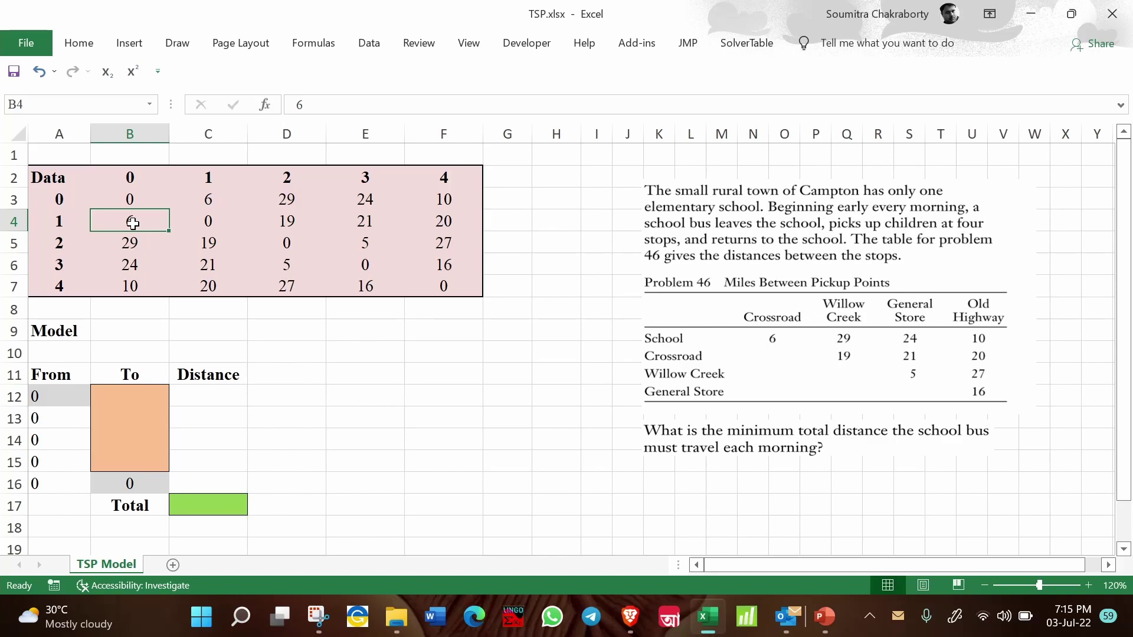
left_click(214, 196)
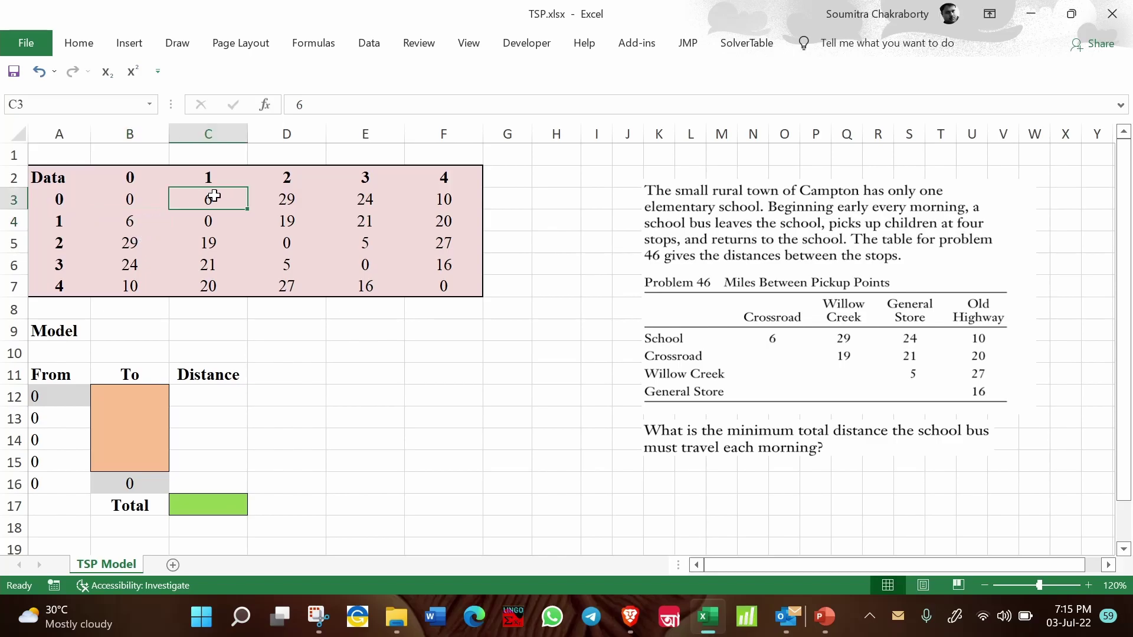
Enter 4 as the distance in cell B4 and undo the entry.
left_click(134, 221)
type("4")
key("Return")
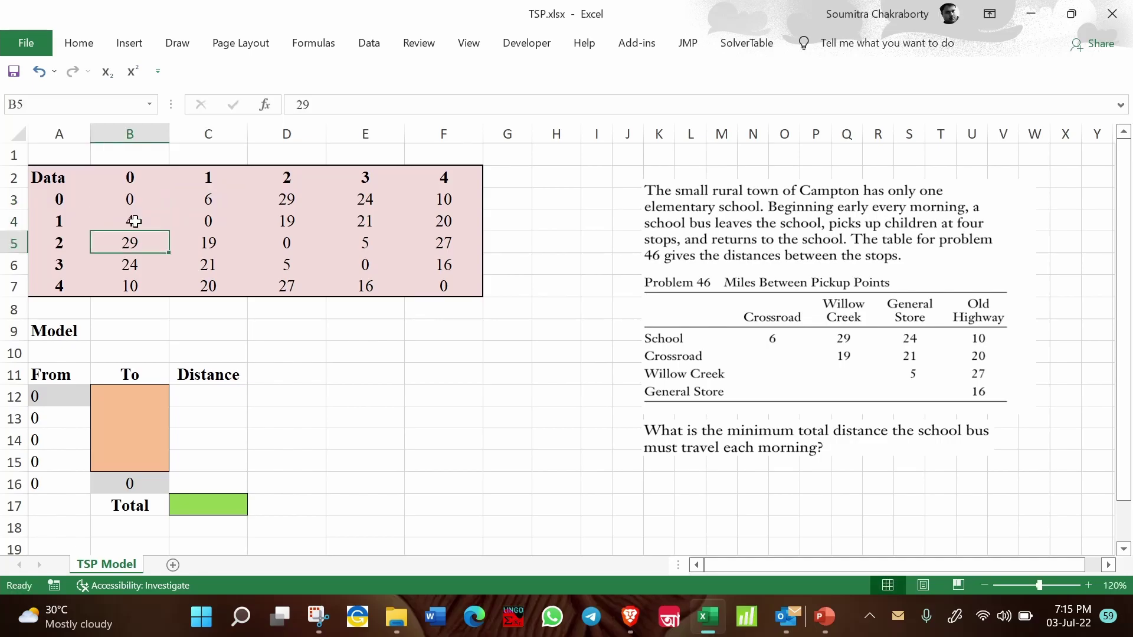
key("ctrl+z")
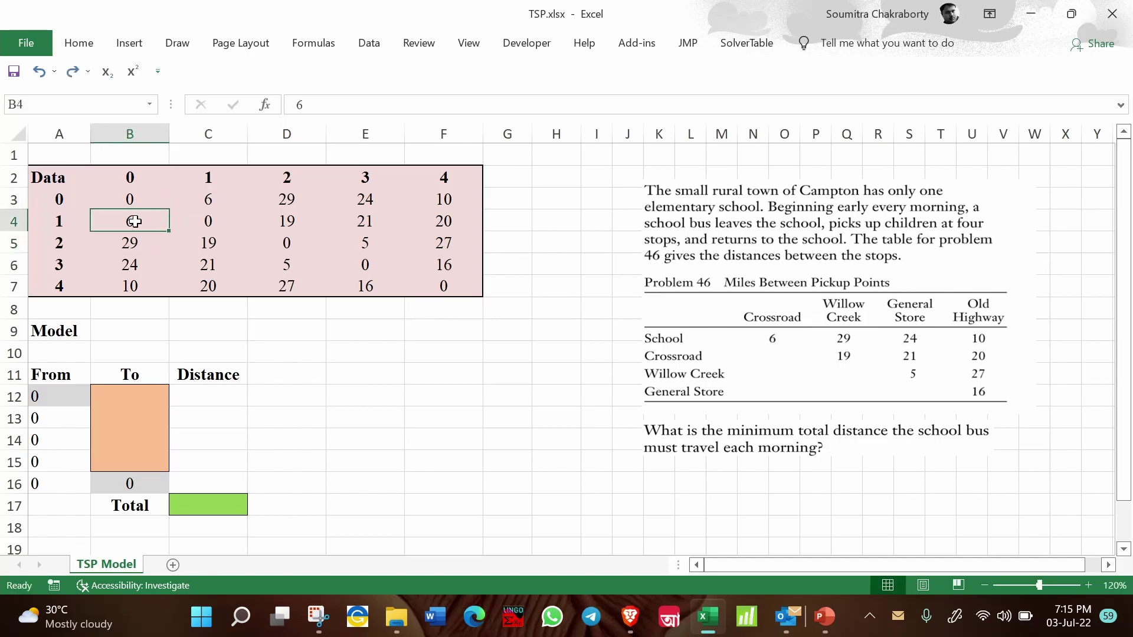
left_click(374, 347)
left_click(487, 367)
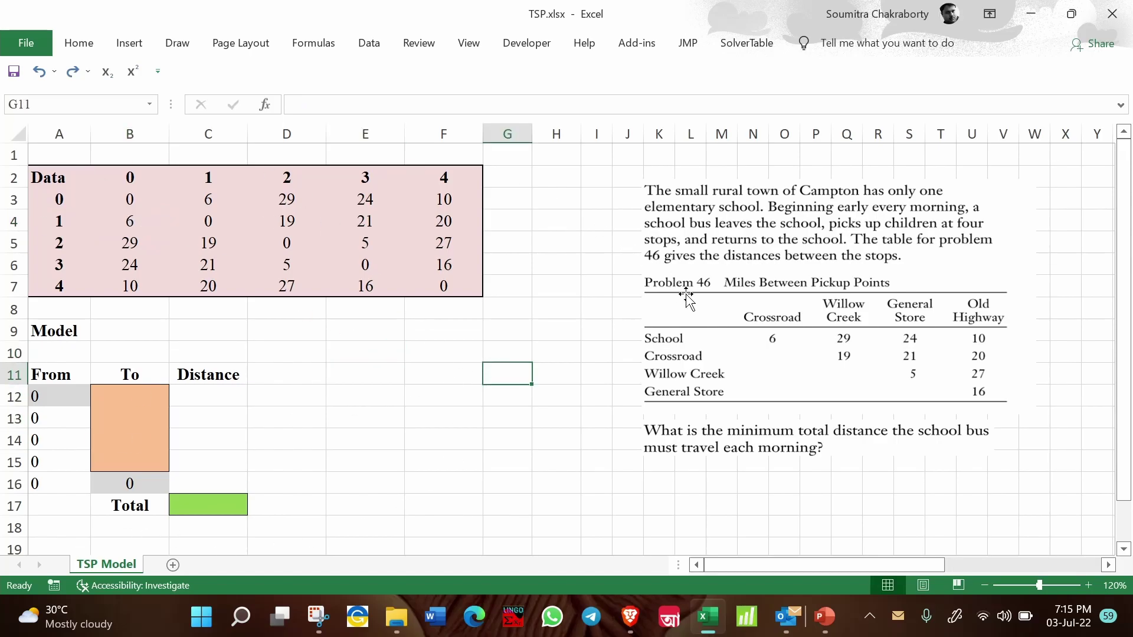
left_click(545, 401)
left_click_drag(139, 213, 130, 286)
left_click(514, 422)
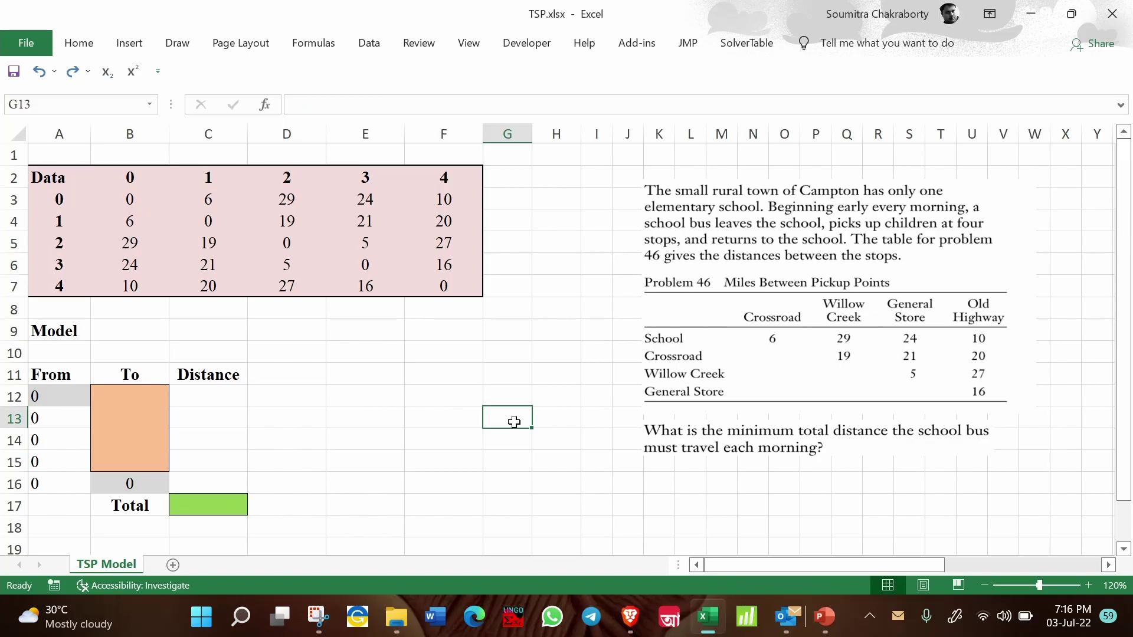
Handwrite the label DV with an arrow pointing to the orange To cells B12:B15.
left_click(161, 392)
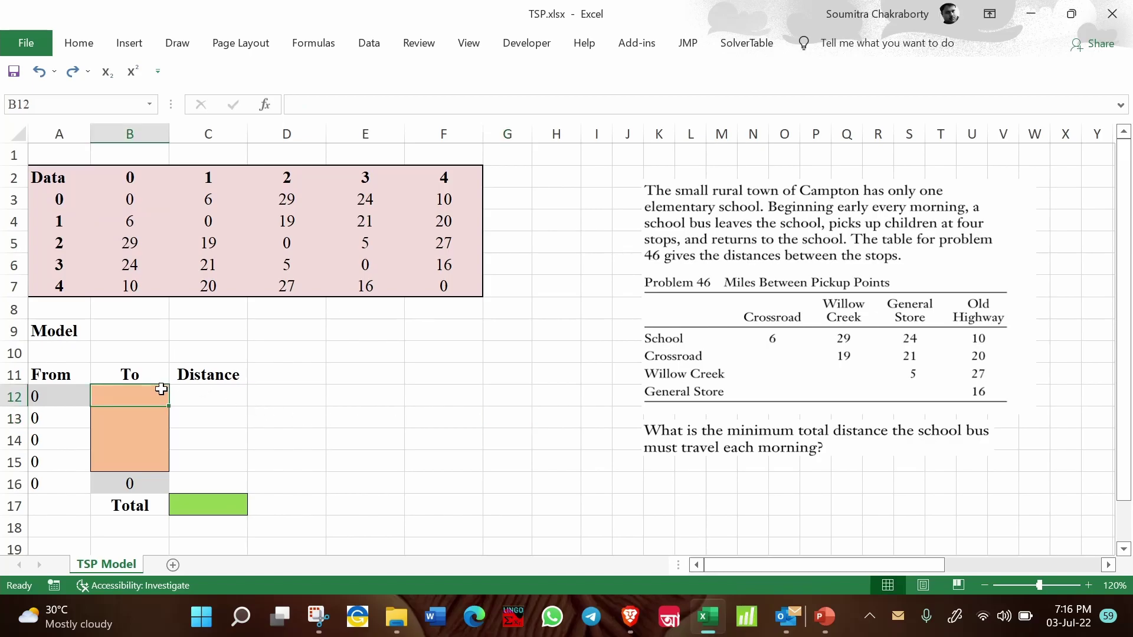
left_click_drag(74, 364, 241, 501)
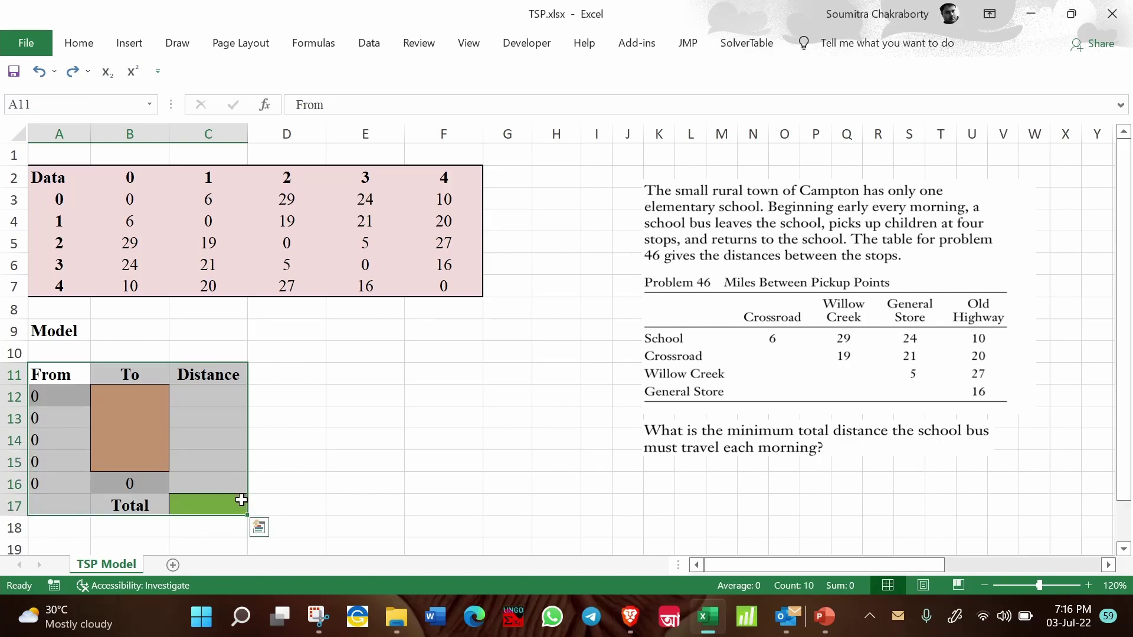
left_click(336, 328)
left_click_drag(152, 392, 146, 455)
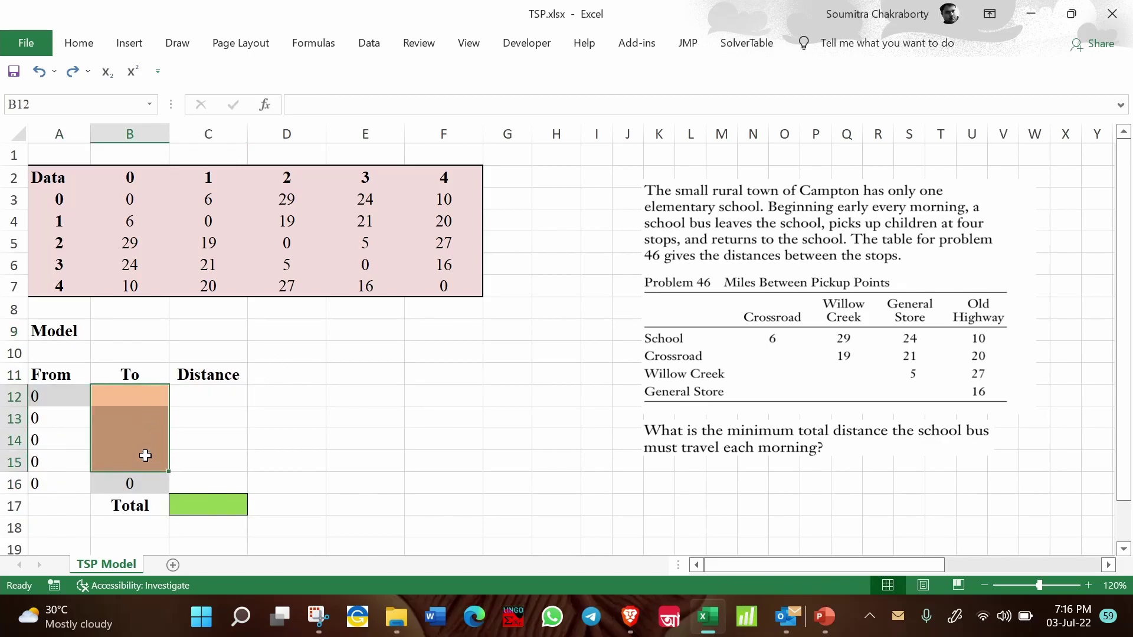
left_click_drag(167, 351, 155, 380)
mouse_move(171, 342)
left_mouse_down()
mouse_move(159, 364)
mouse_move(201, 324)
left_mouse_up()
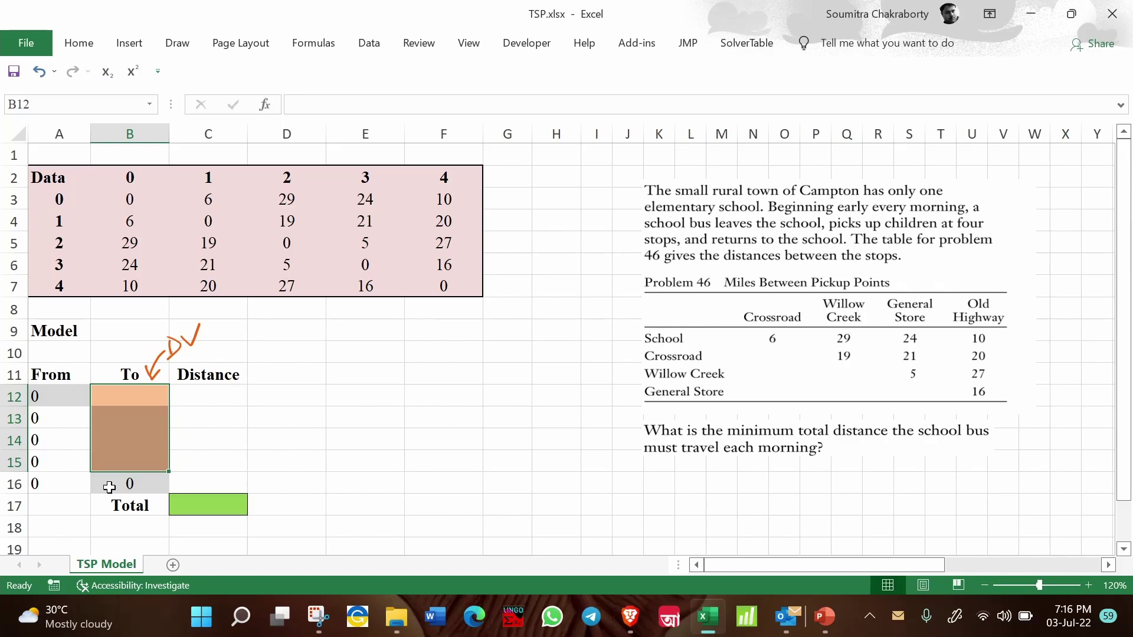
Sketch by hand a closed round-trip loop with direction arrows through a node circle, beside the model table.
left_click(65, 407)
left_click_drag(65, 406, 141, 462)
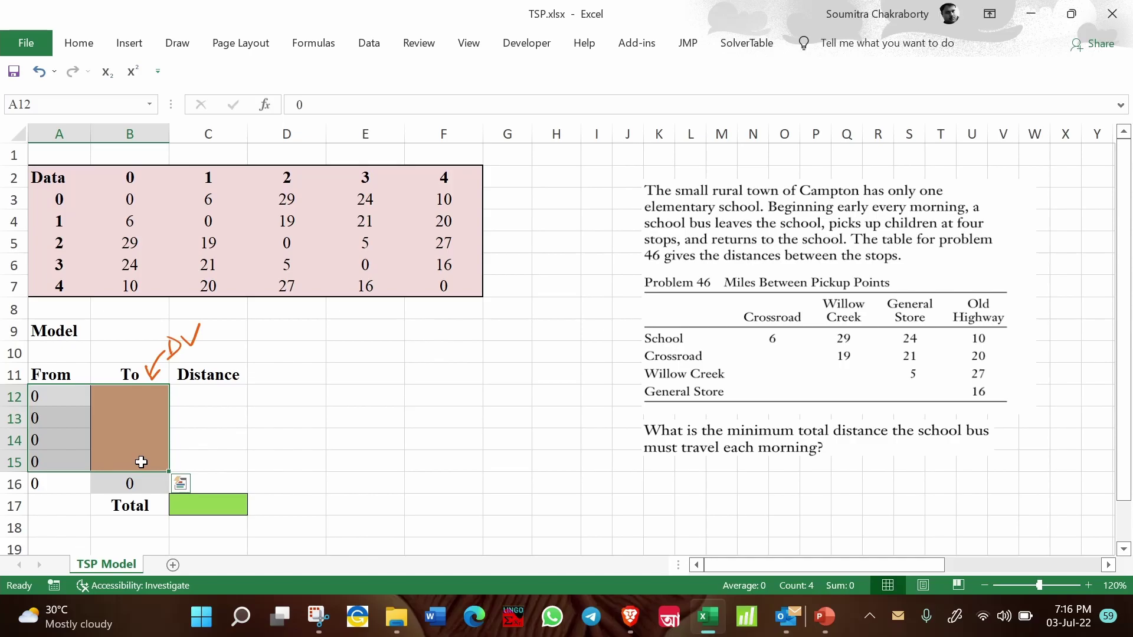
left_click_drag(490, 443, 487, 444)
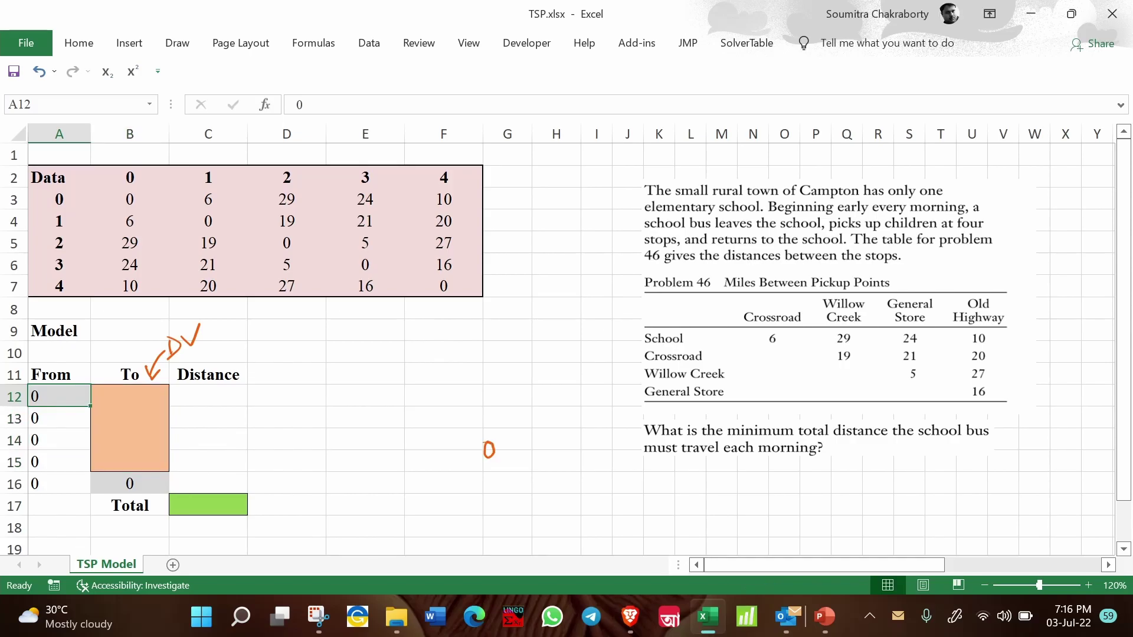
mouse_move(469, 366)
left_mouse_down()
mouse_move(462, 379)
mouse_move(527, 343)
mouse_move(570, 347)
mouse_move(547, 396)
mouse_move(440, 441)
mouse_move(413, 420)
mouse_move(452, 387)
mouse_move(456, 395)
left_mouse_up()
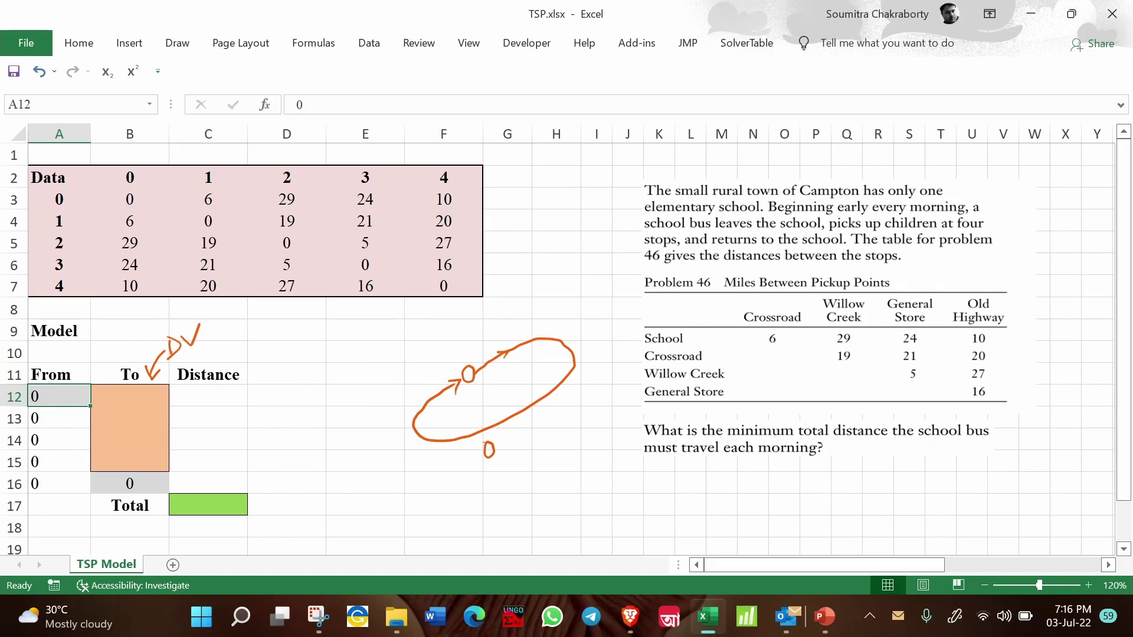
Examine the fixed start in A12, the fixed end in B16 and the formula linking A13 to the To column.
left_click(49, 393)
left_click(117, 478)
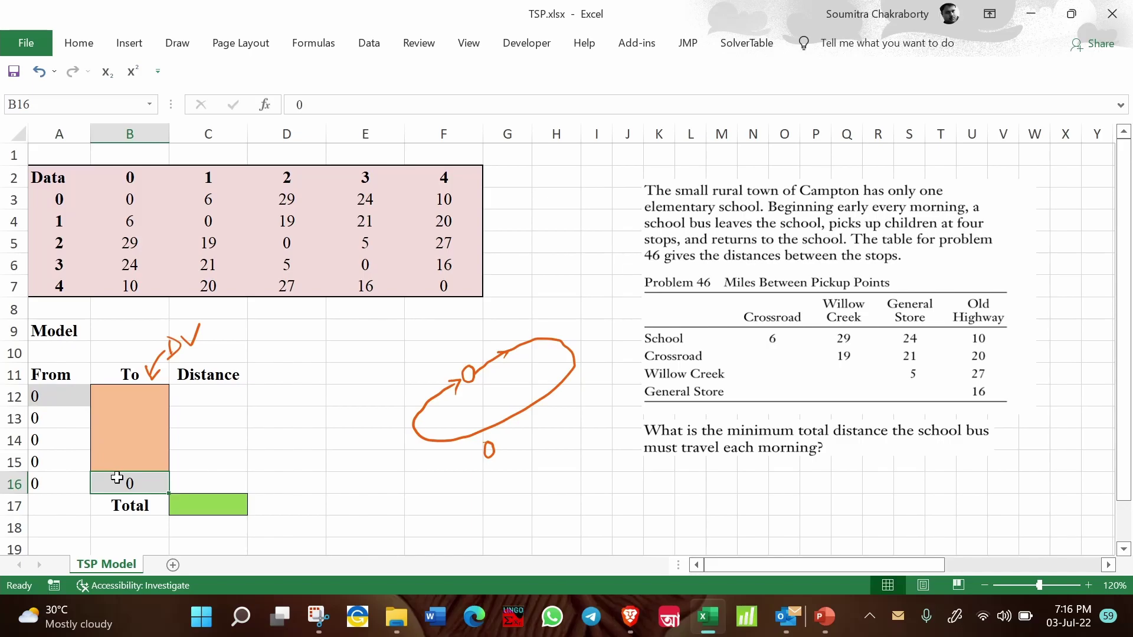
left_click(64, 403)
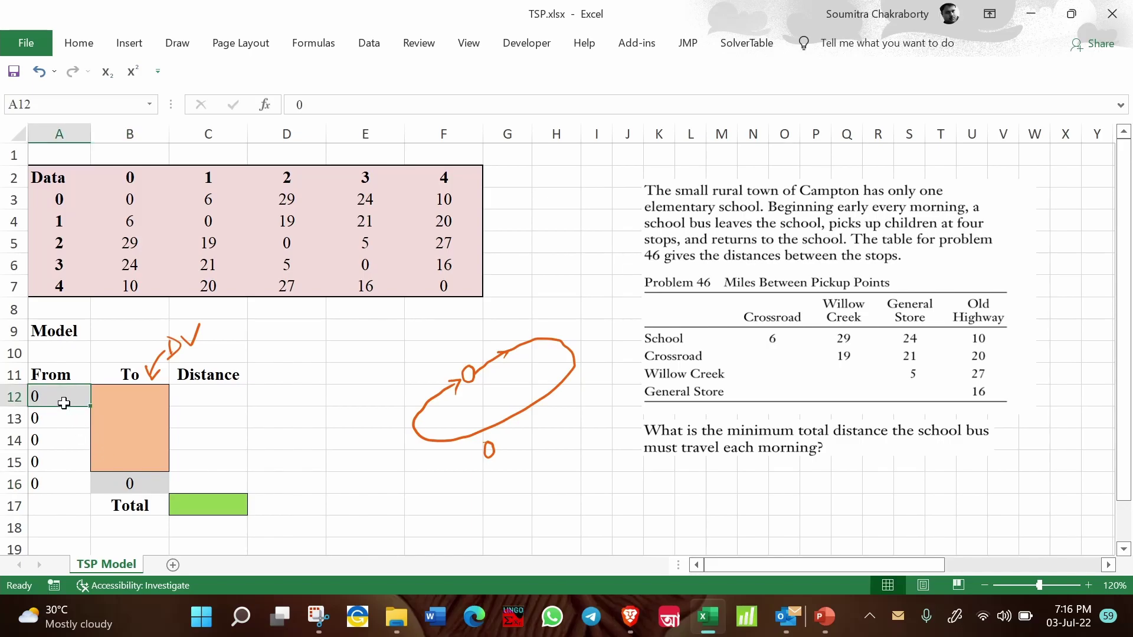
left_click(143, 490)
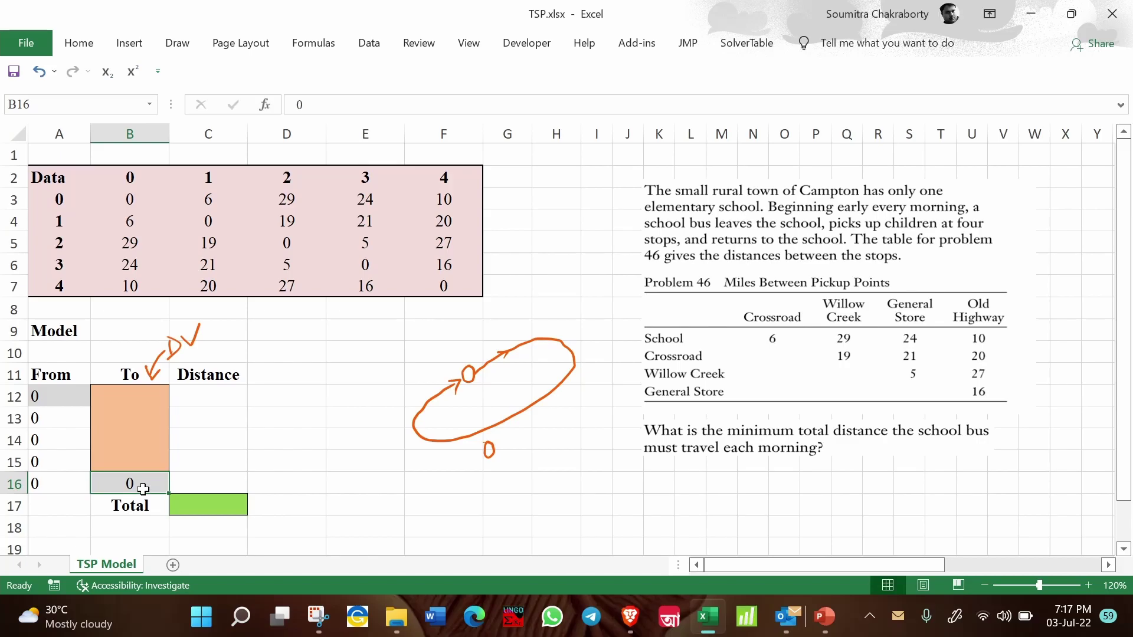
left_click(76, 419)
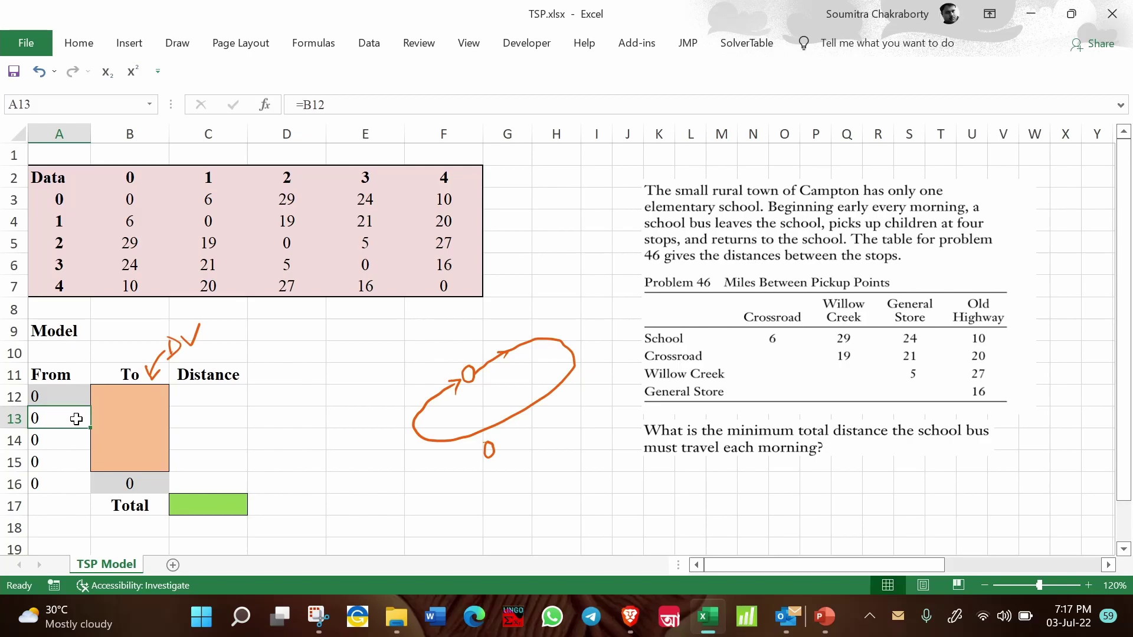
left_click(46, 400)
left_click(120, 401)
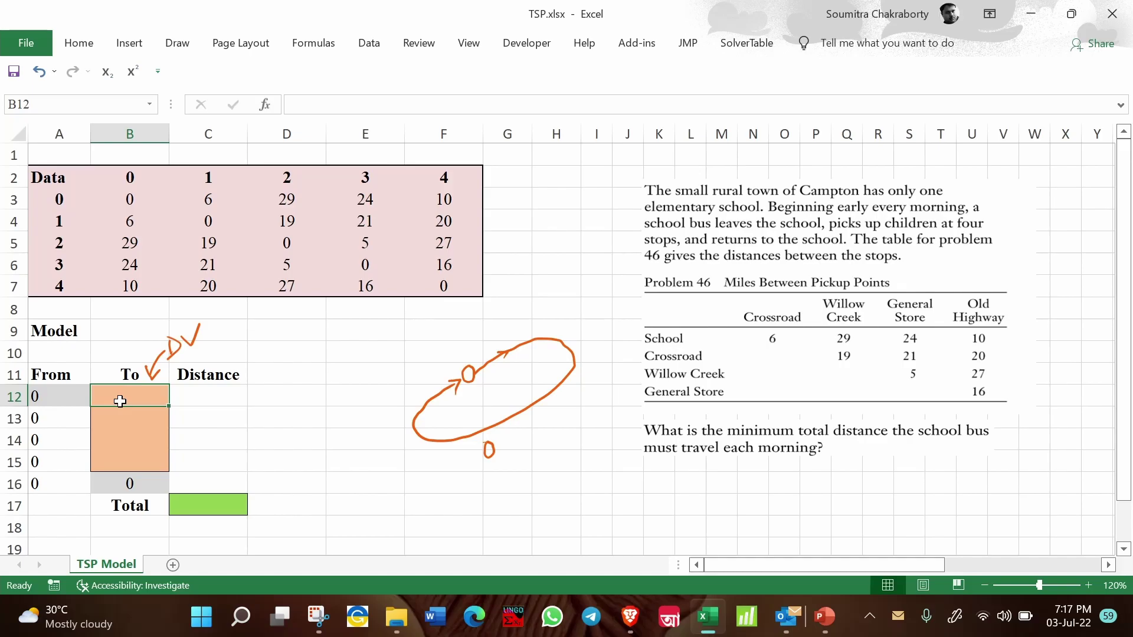
left_click(72, 418)
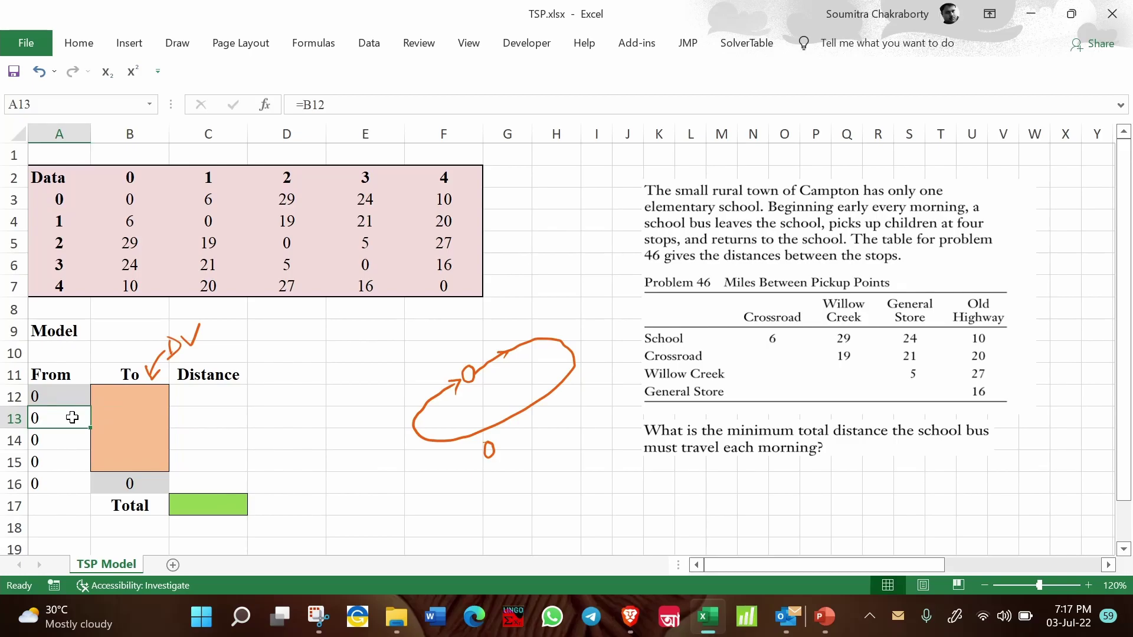
Enter a trial stop of 1 in B12 and check the linked From cell A13.
left_click(122, 396)
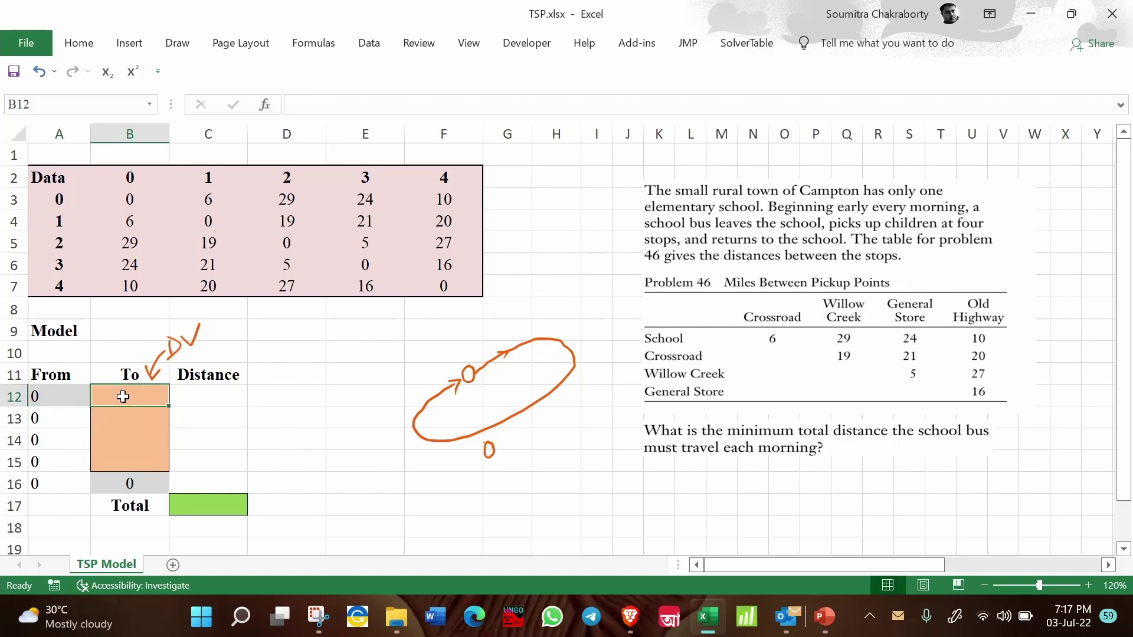
type("1")
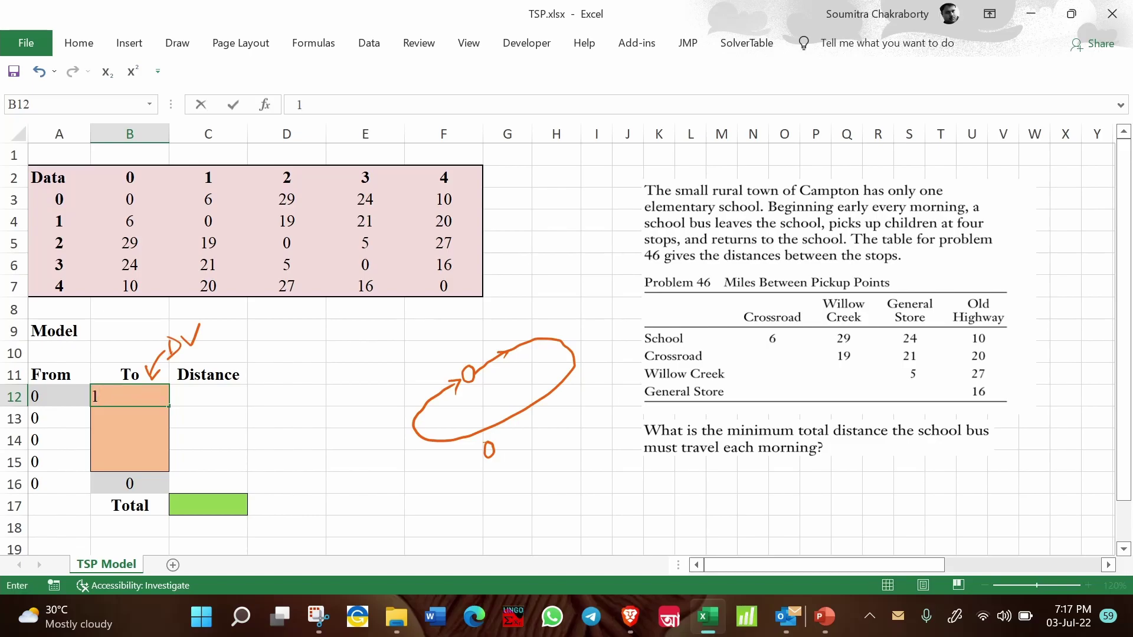
left_click(54, 416)
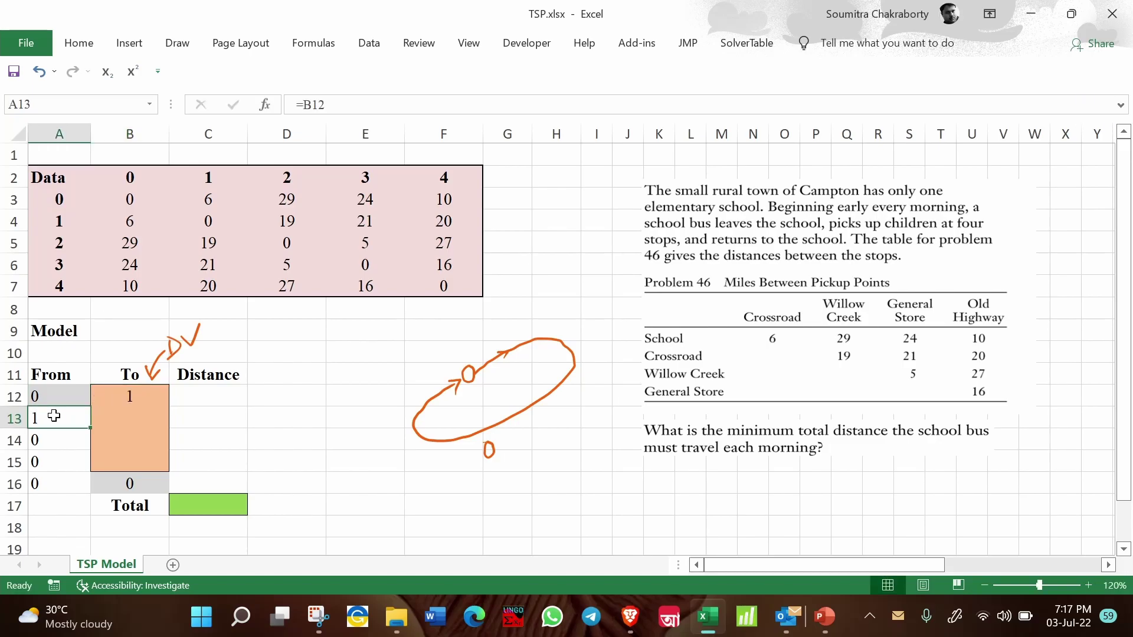
left_click(52, 396)
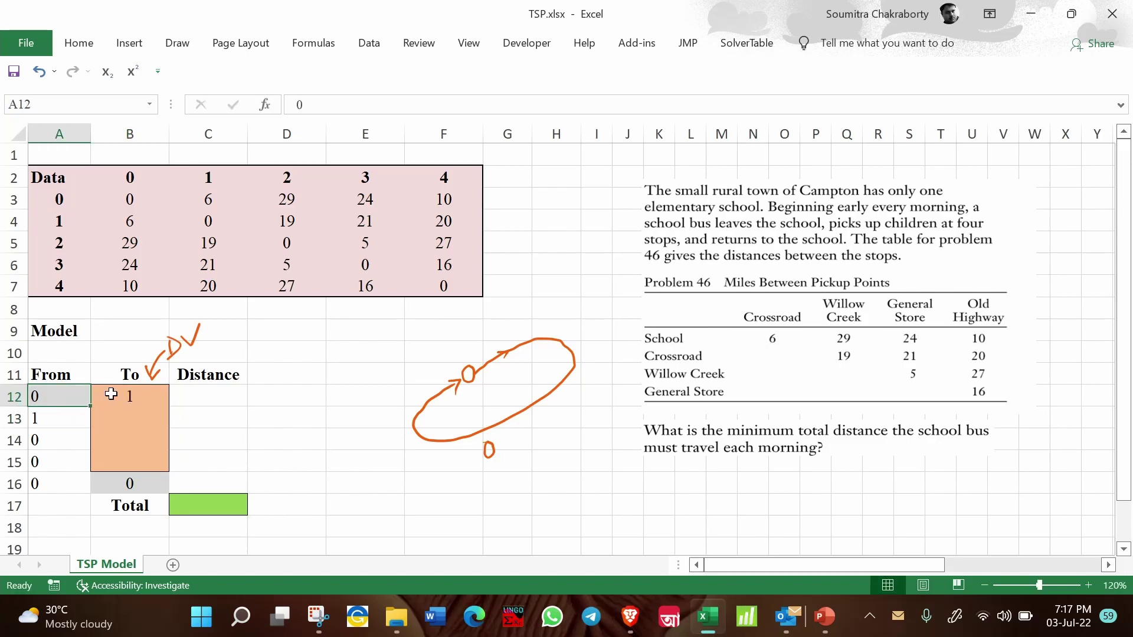
left_click(112, 394)
left_click(71, 417)
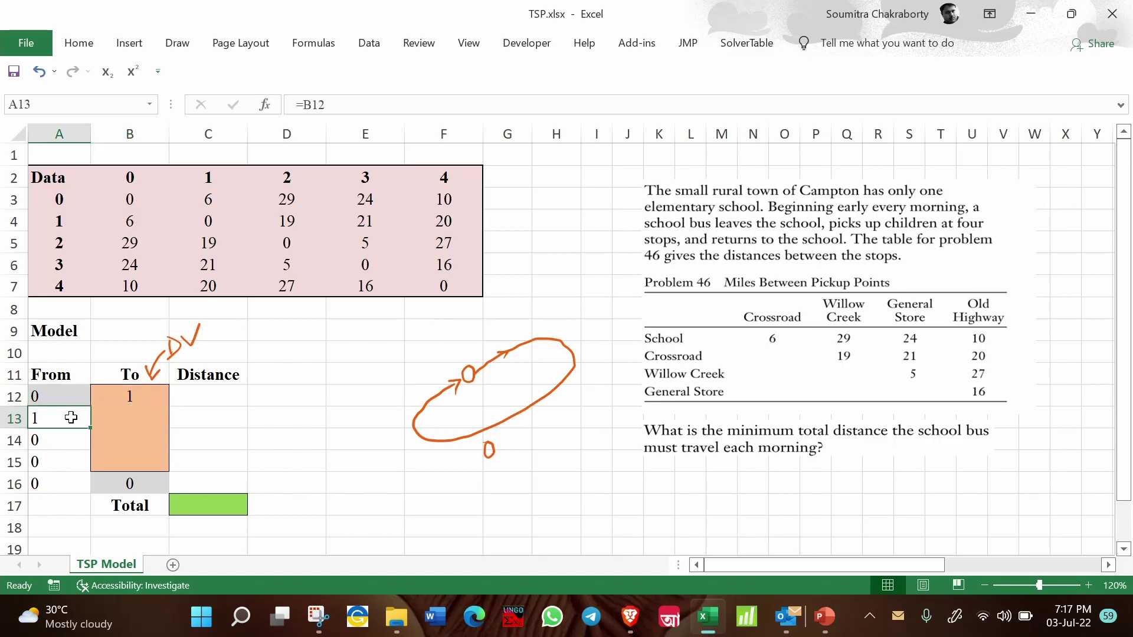
Enter the formula =B12 in A13 and fill it down the From column to A16.
double_click(71, 417)
key("Escape")
type("=")
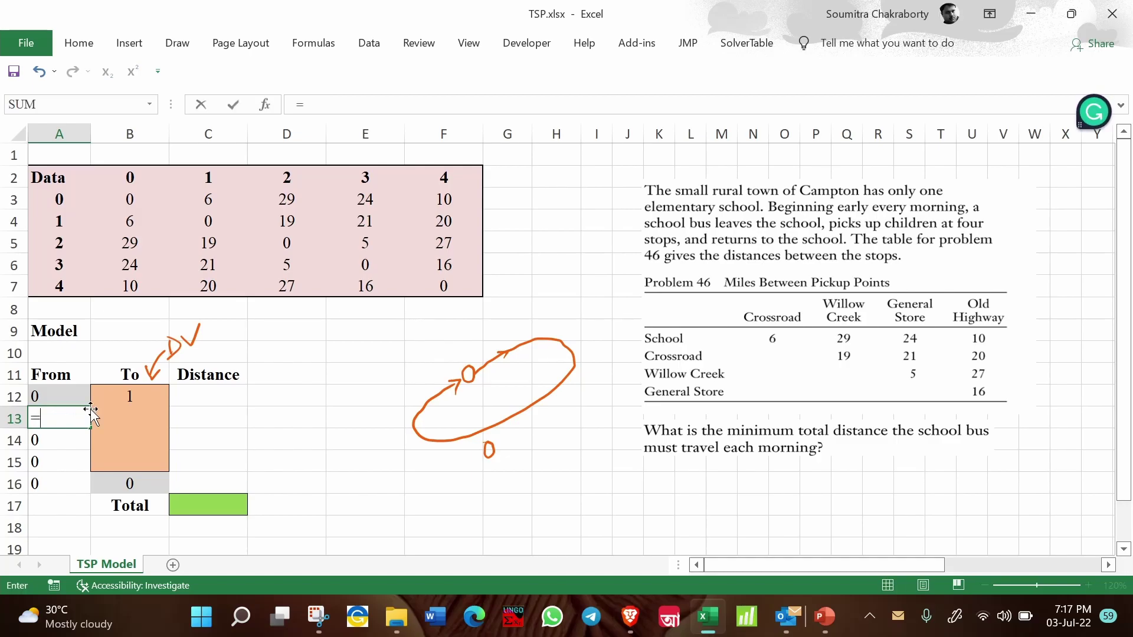
left_click(123, 397)
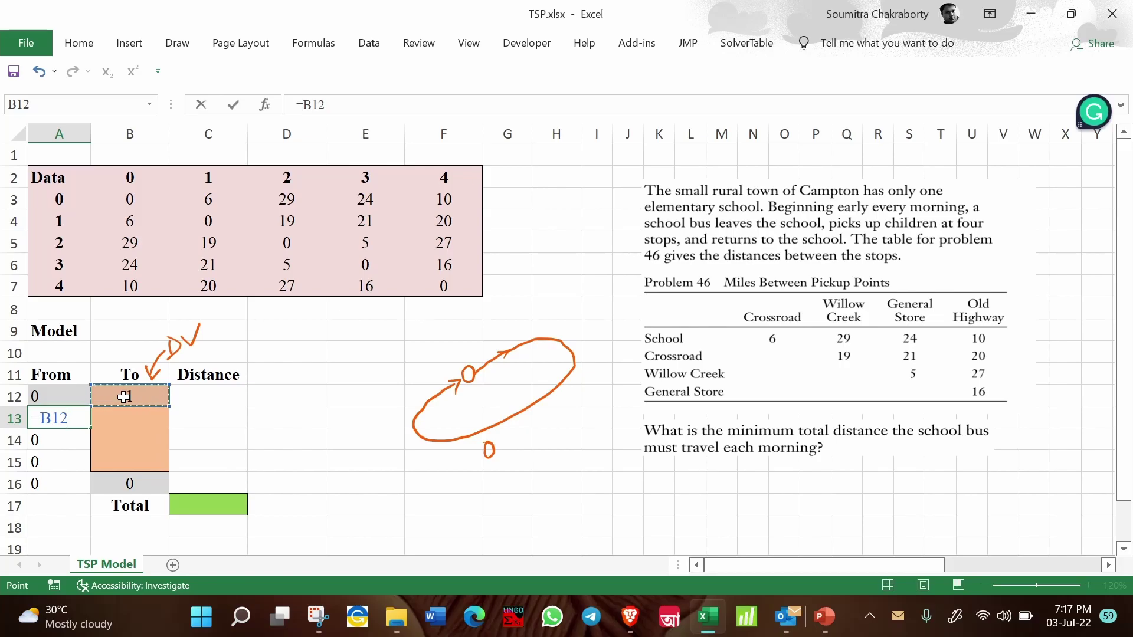
key("Return")
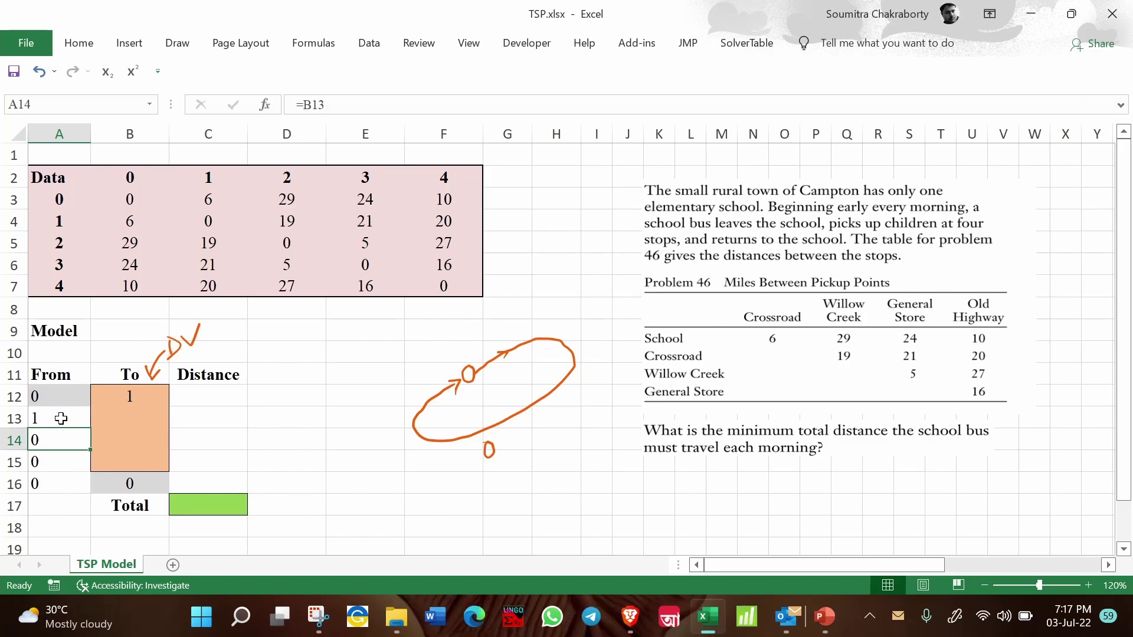
left_click(83, 420)
left_click_drag(89, 429, 92, 484)
Clear the trial stop from cell B12.
left_click(135, 397)
key("Delete")
left_click(331, 423)
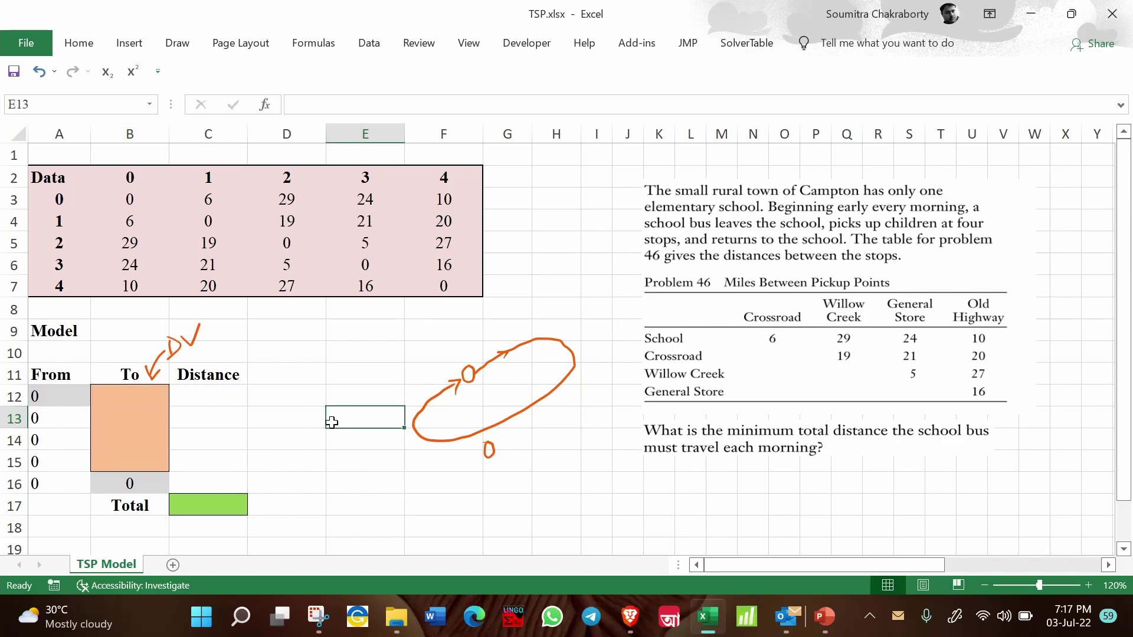
left_click(219, 402)
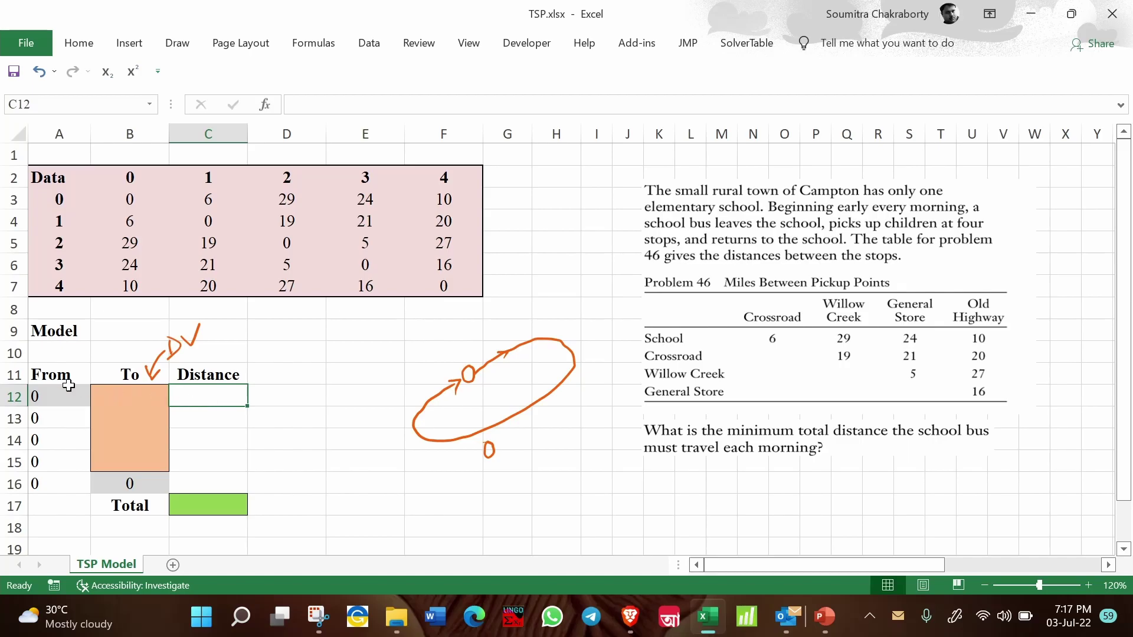
left_click_drag(131, 201, 446, 289)
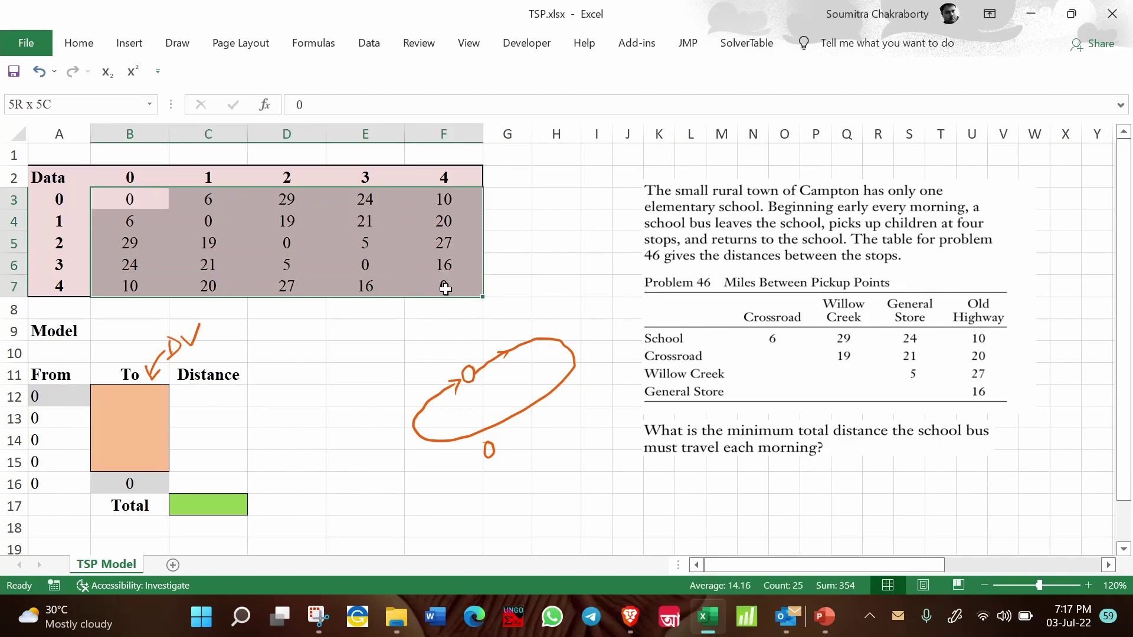
left_click(223, 397)
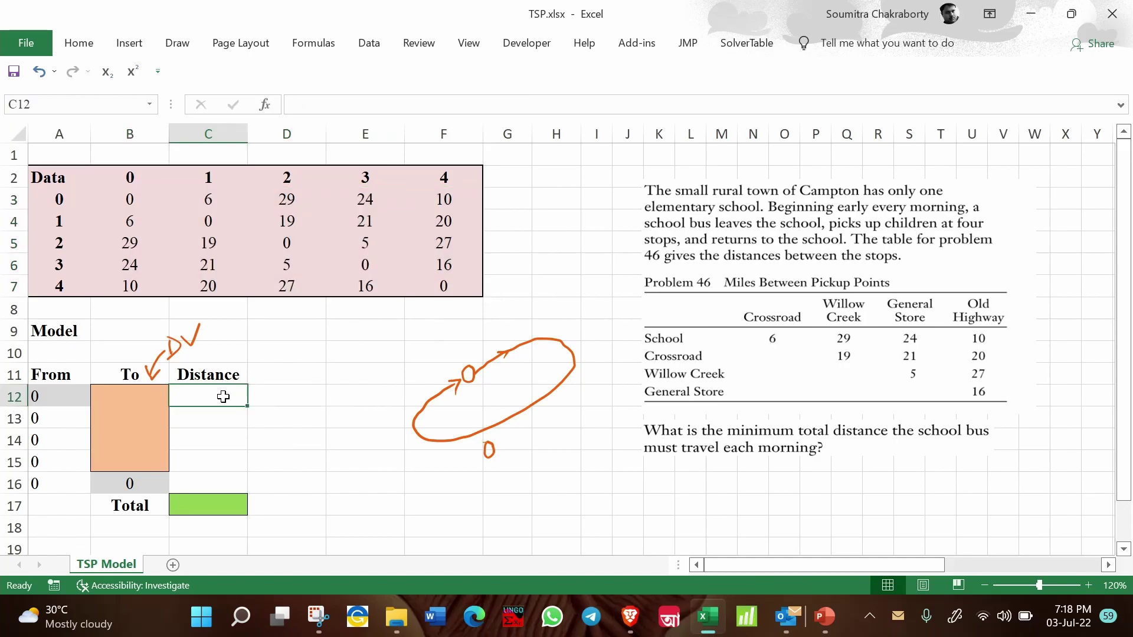
type("=inde")
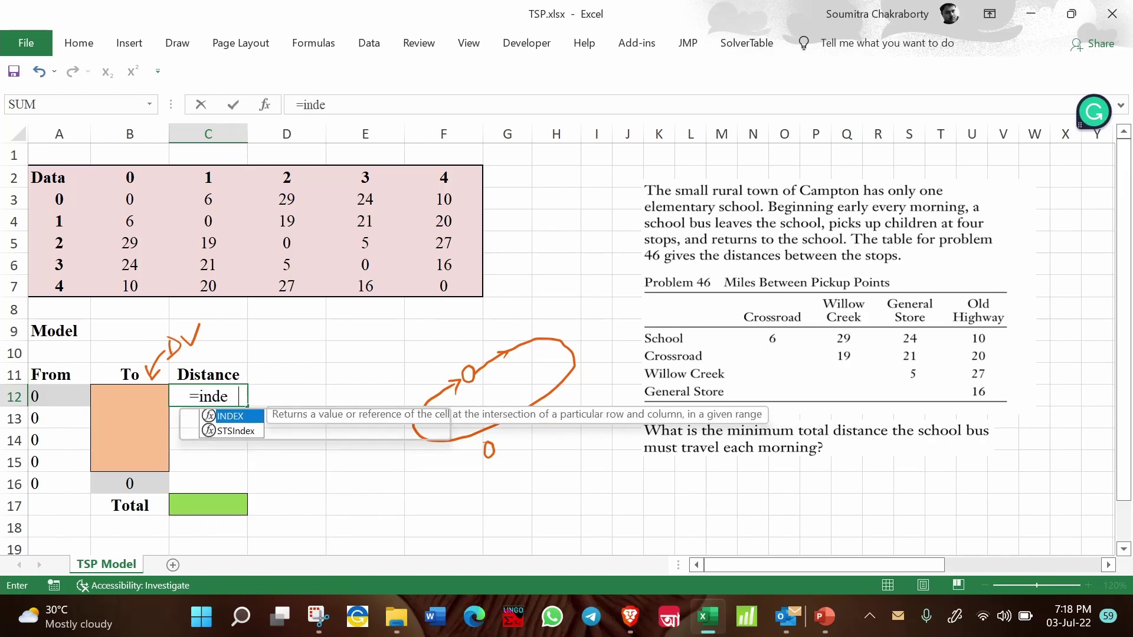
key("Tab")
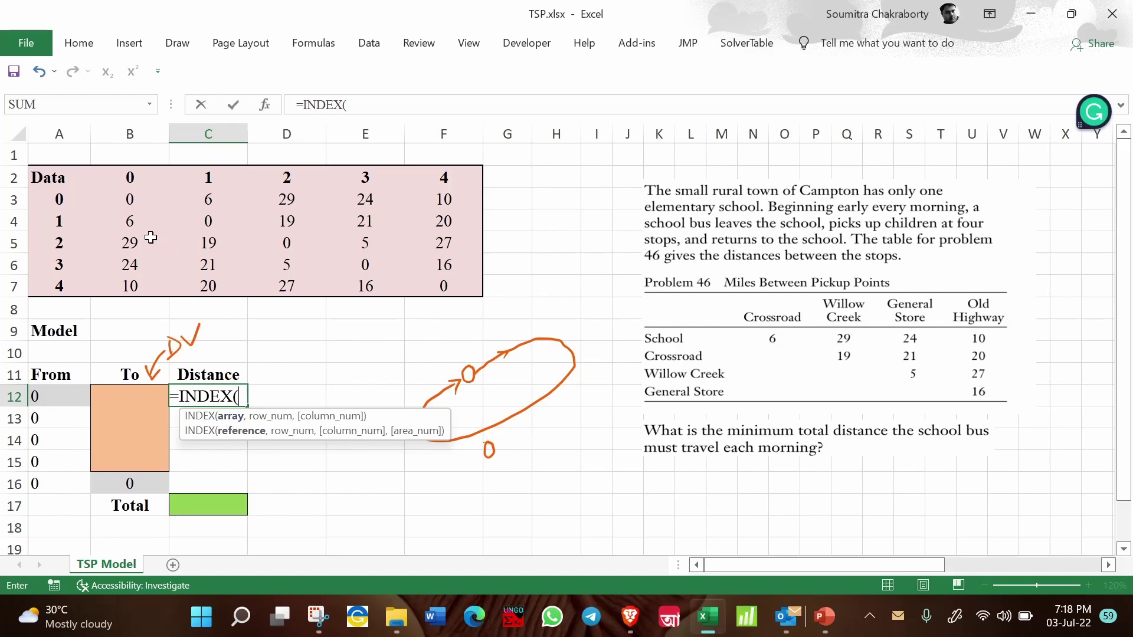
left_click(139, 210)
left_click_drag(139, 210, 451, 288)
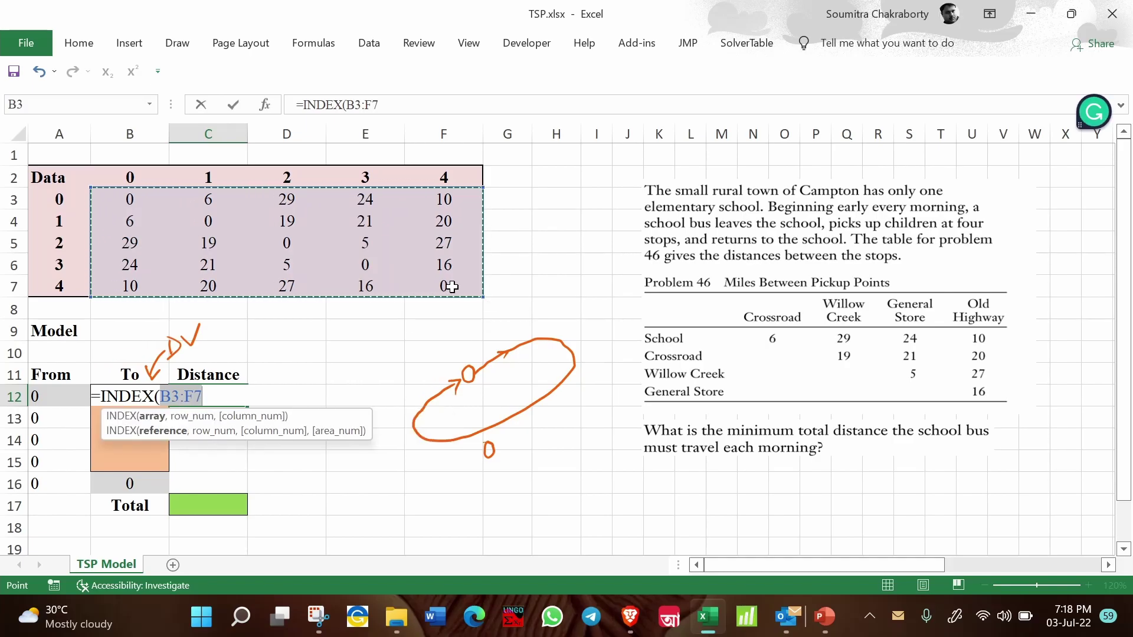
key("XF86MonBrightnessUp")
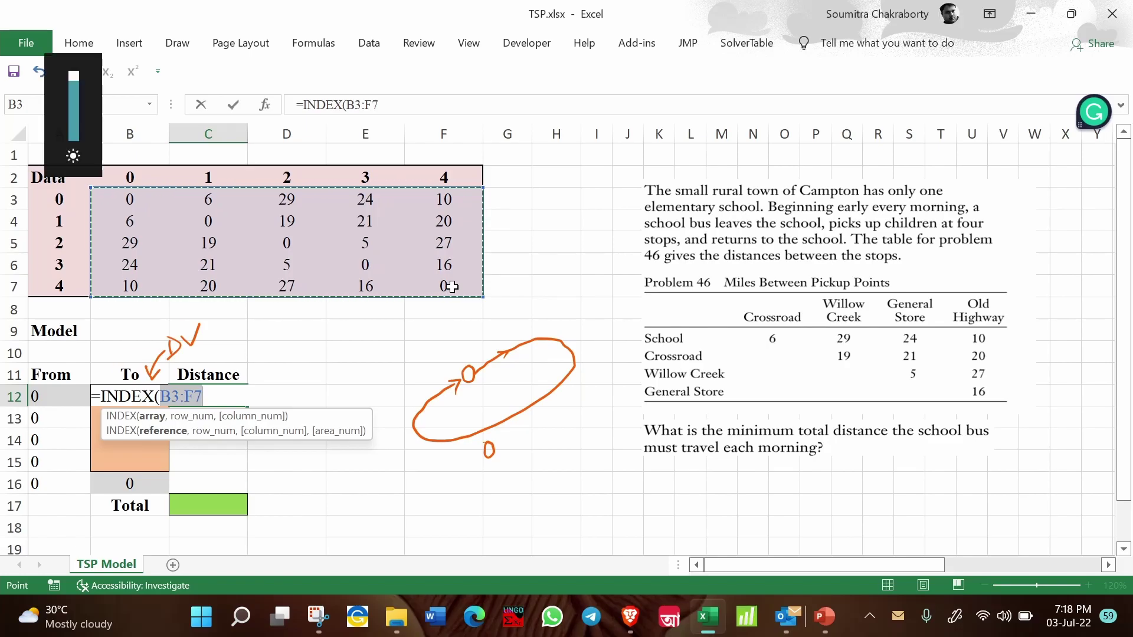
key("F4")
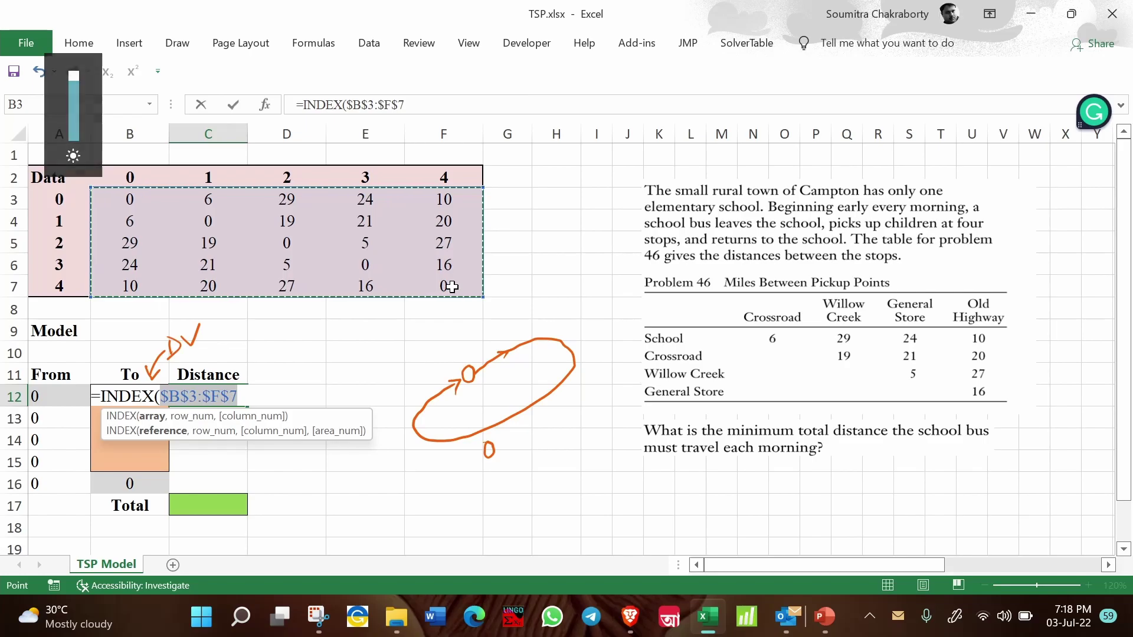
key("Right")
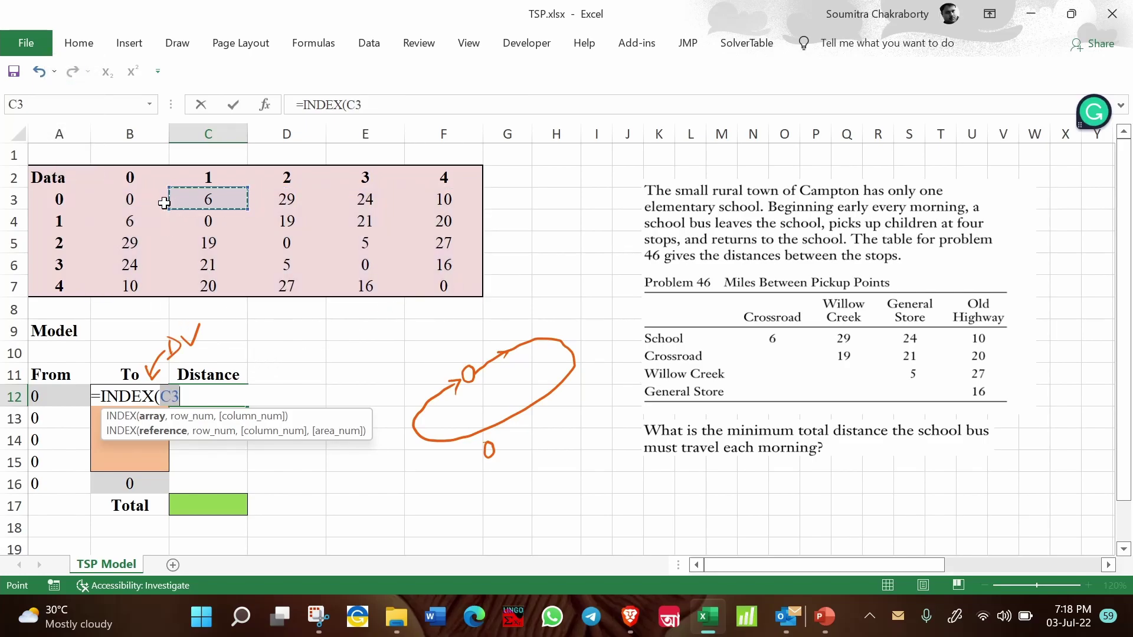
left_click(146, 200)
left_click_drag(368, 270, 445, 287)
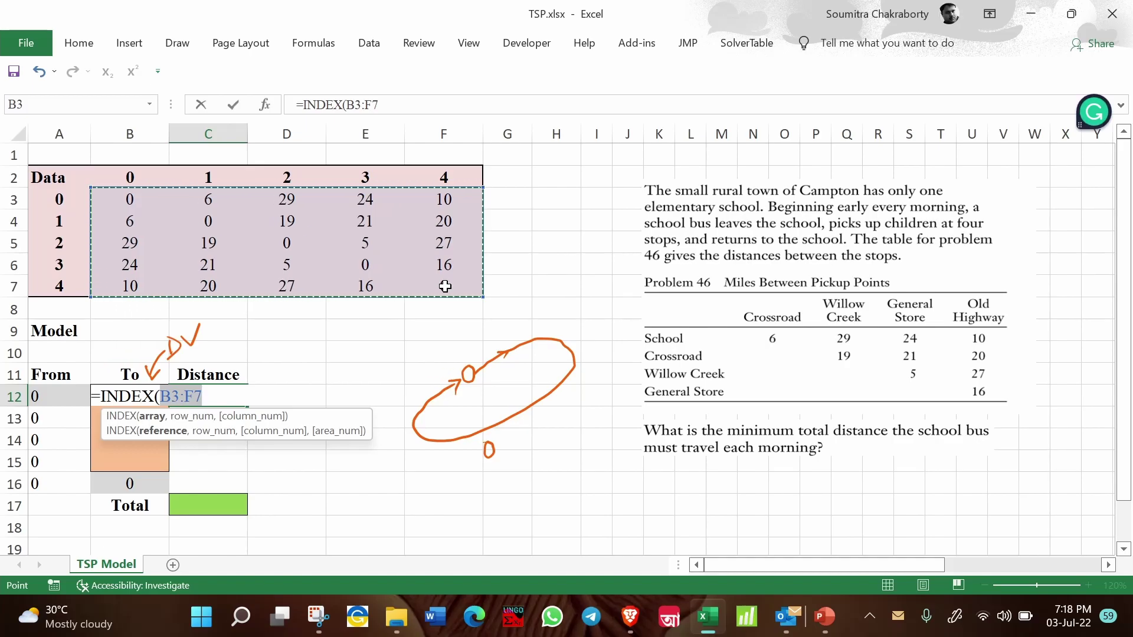
key("F4")
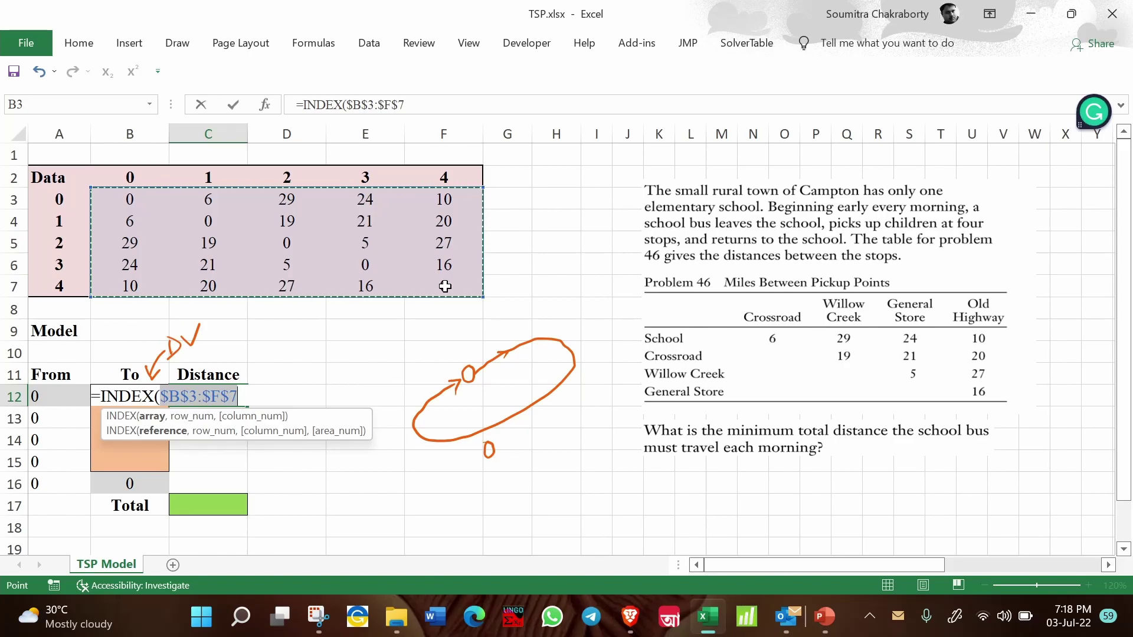
type(",")
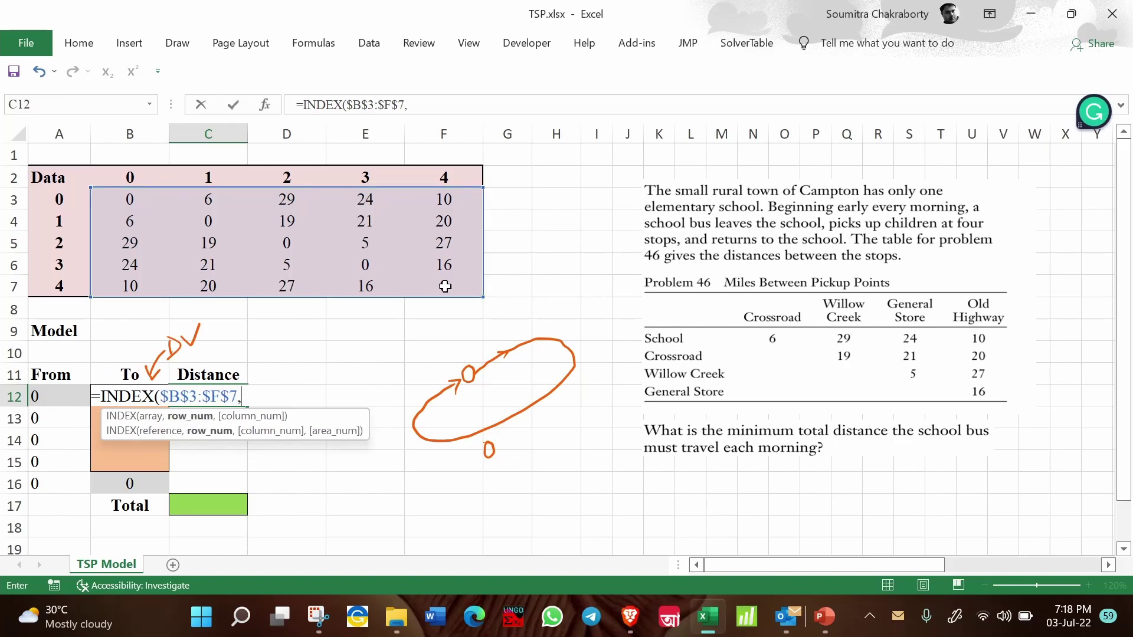
left_click(193, 428)
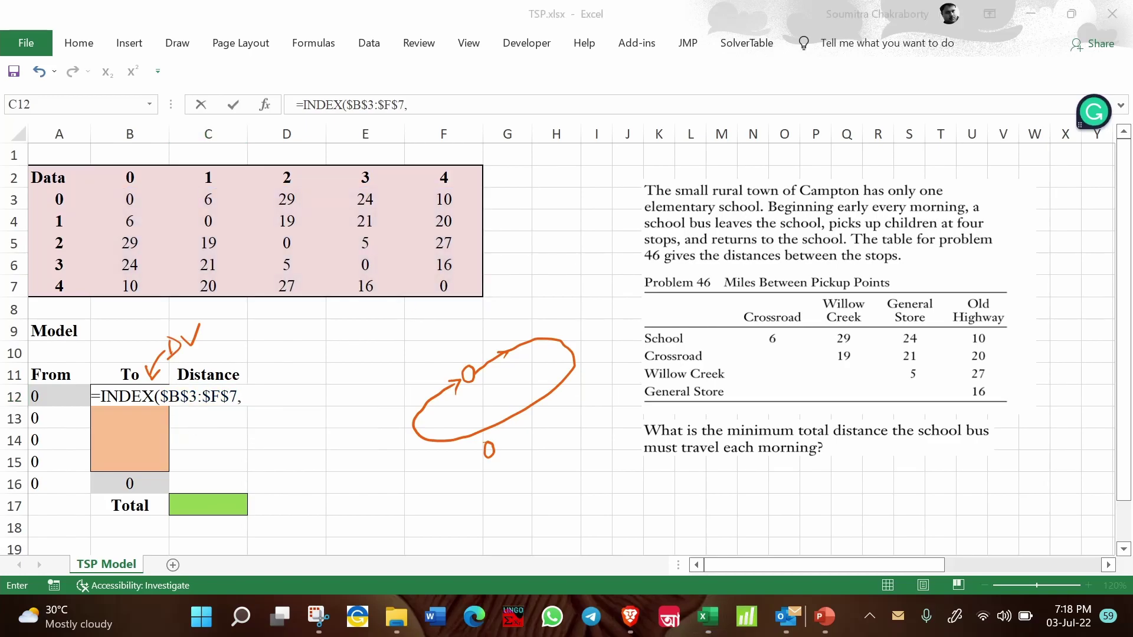
key("alt+Tab")
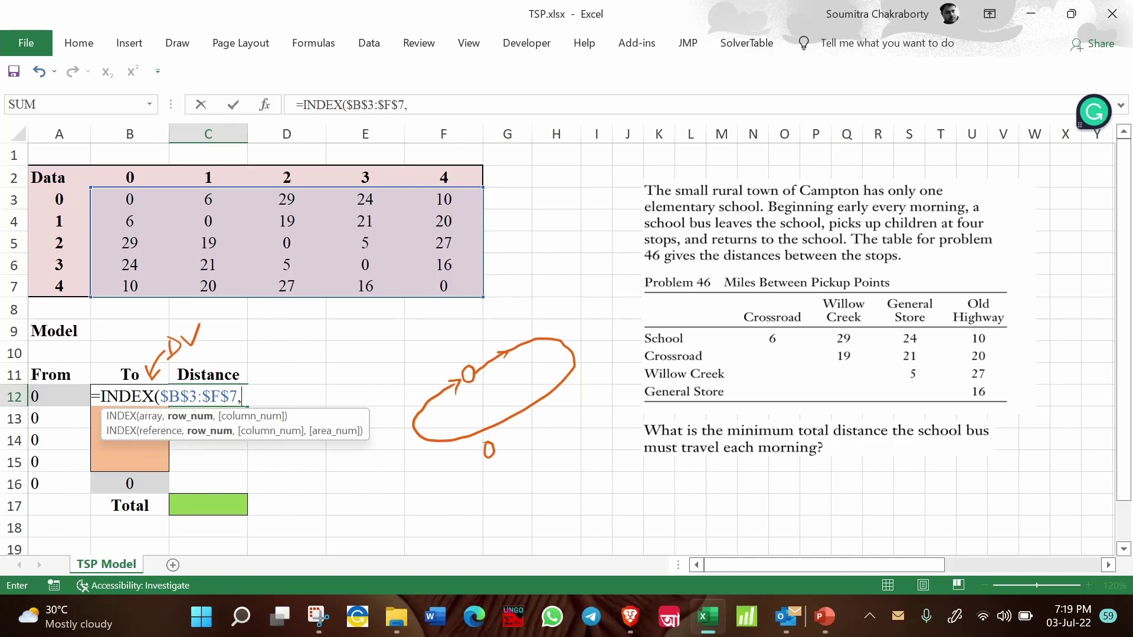
left_click(59, 395)
left_click(59, 395)
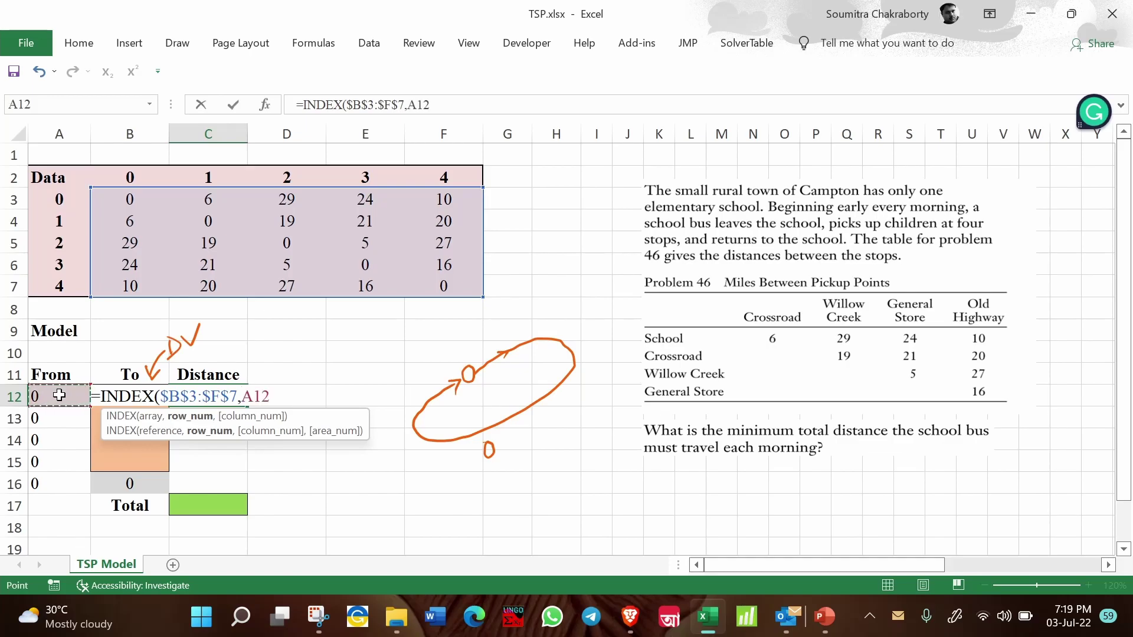
type("+1")
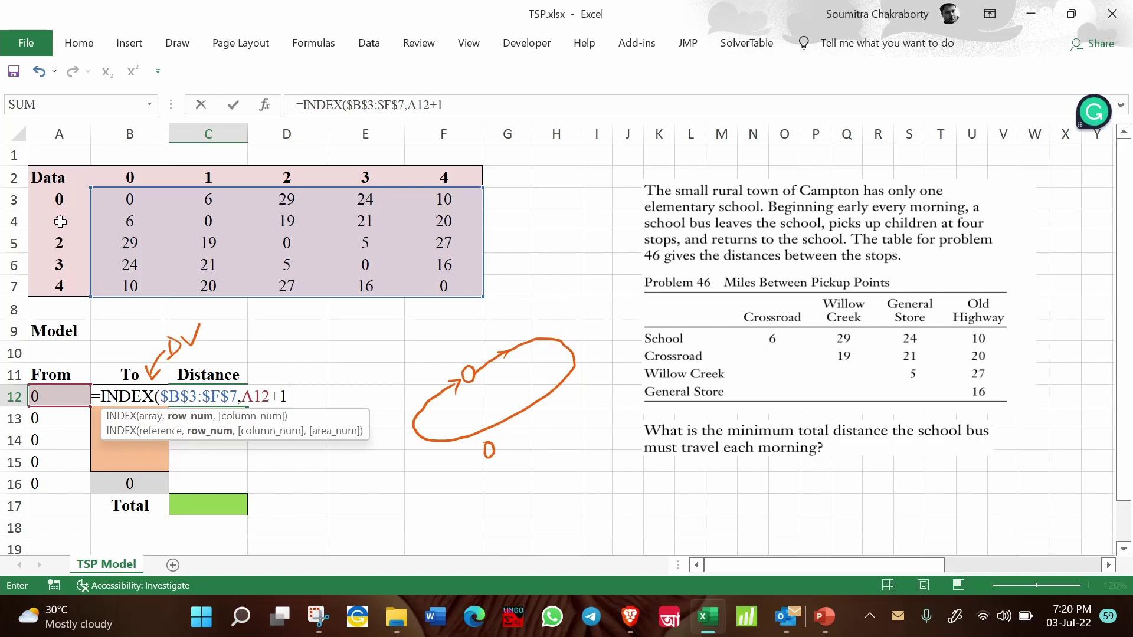
type(",")
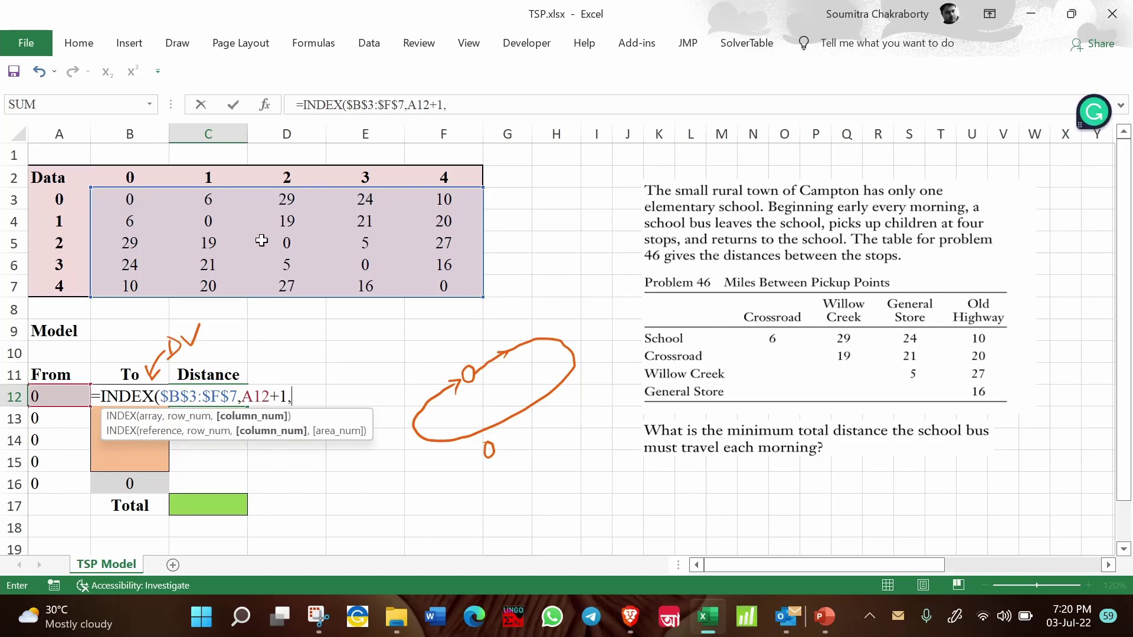
key("Left")
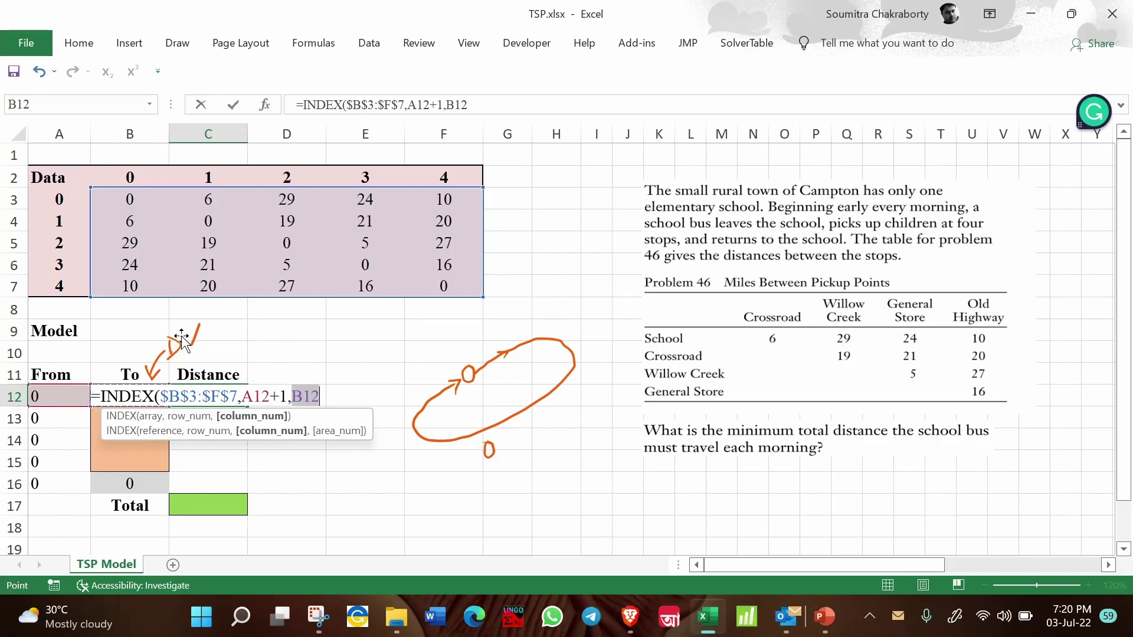
type("+ ")
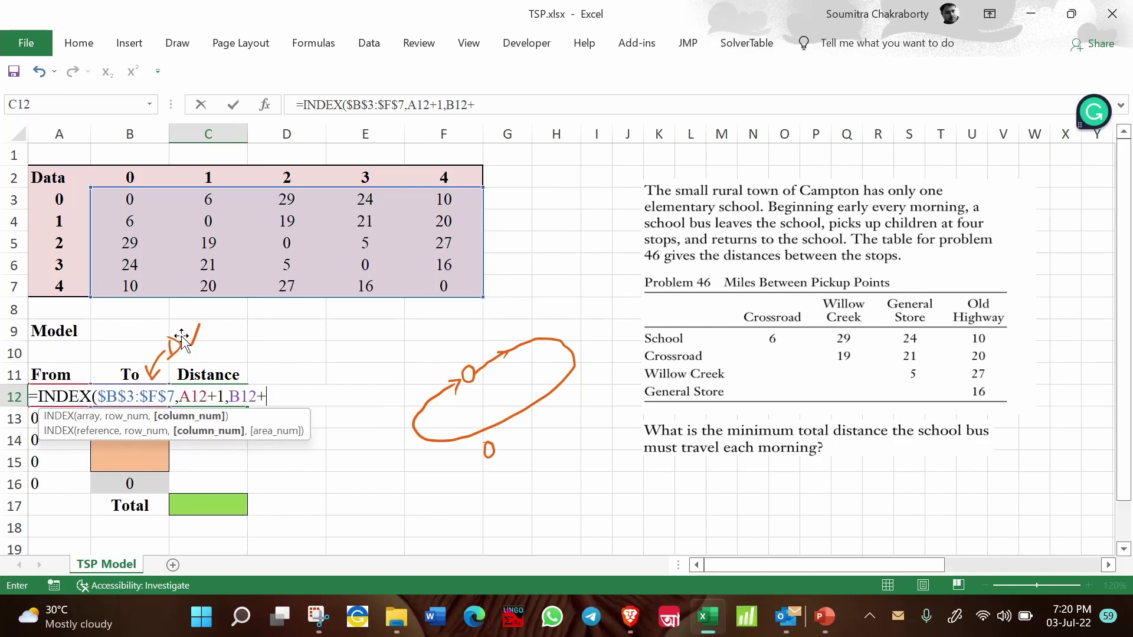
type("1")
left_click(507, 112)
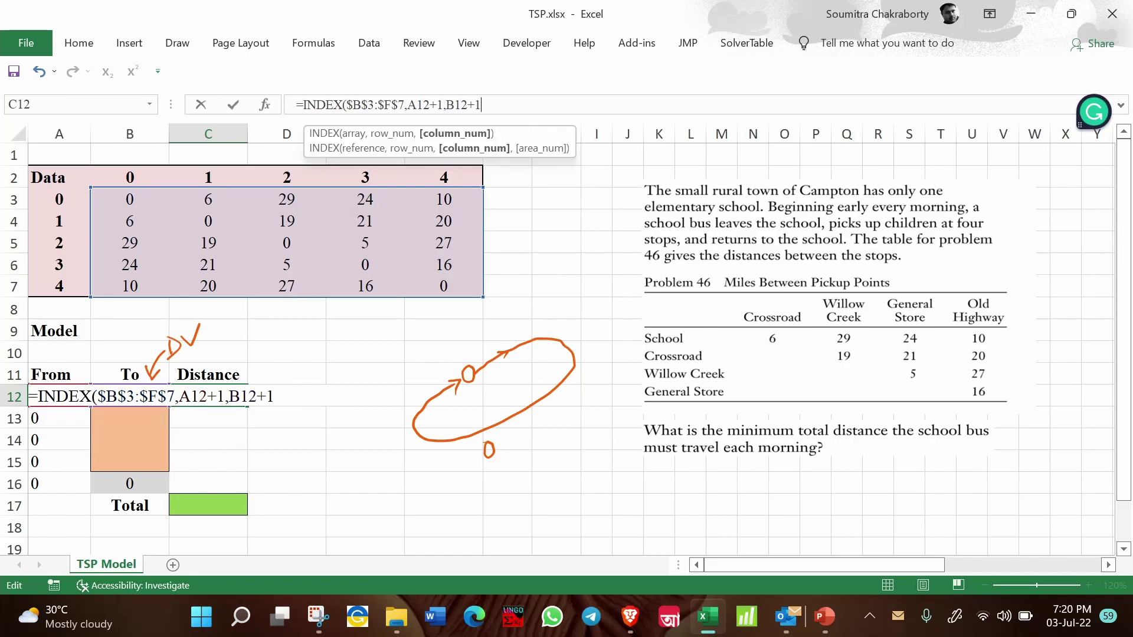
key("Escape")
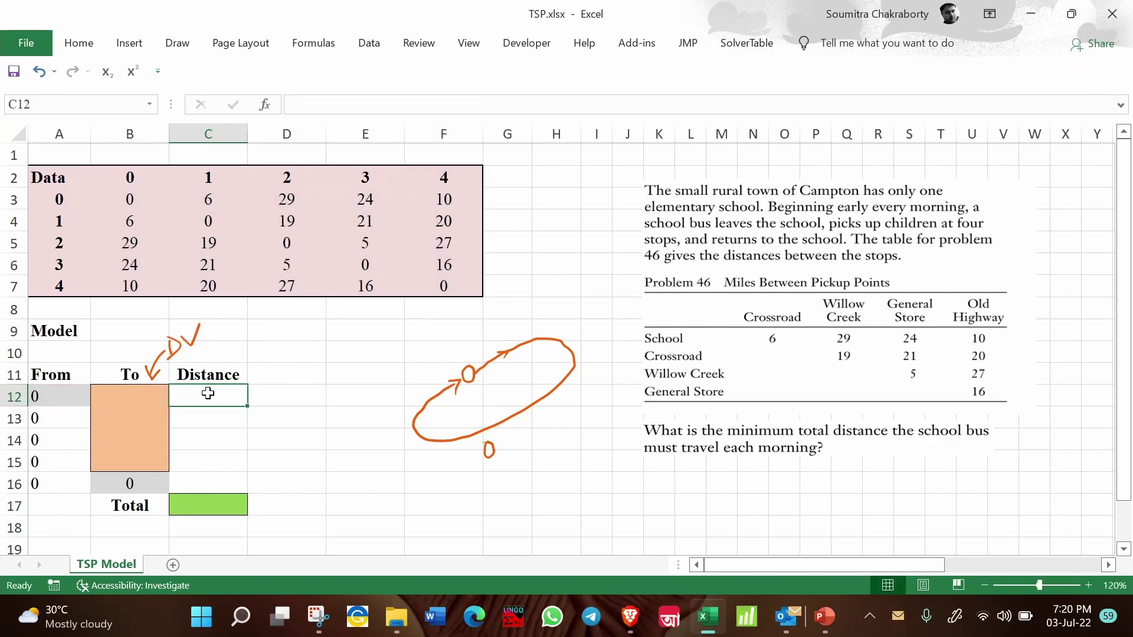
Begin an INDEX formula in C12 with the distance matrix as the absolute array $B$3:$F$7.
type("=")
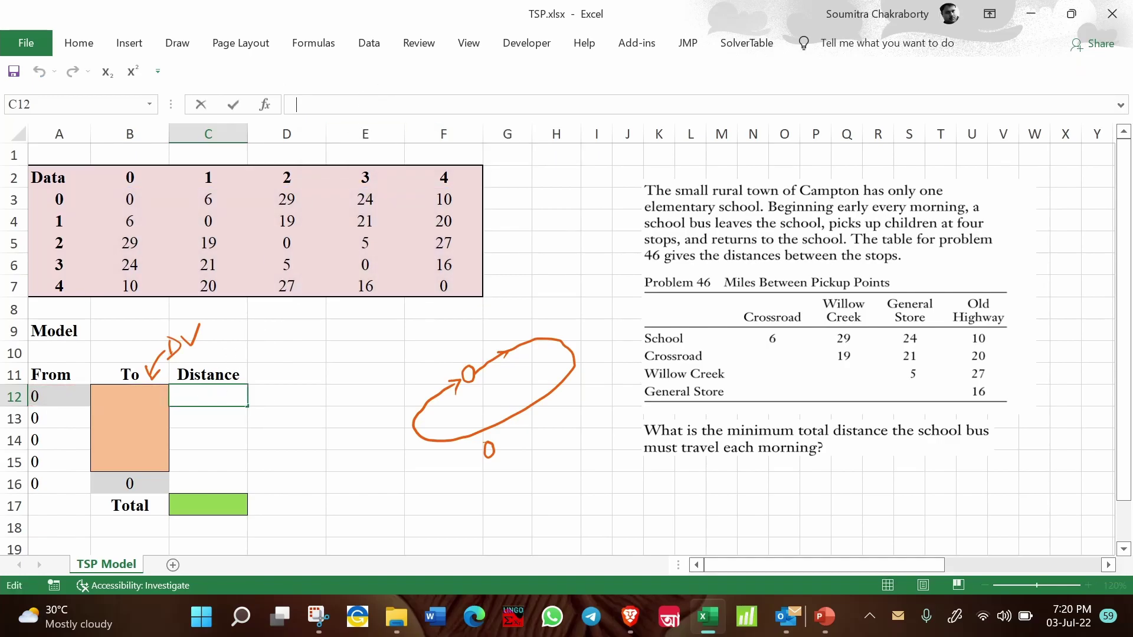
type("inde")
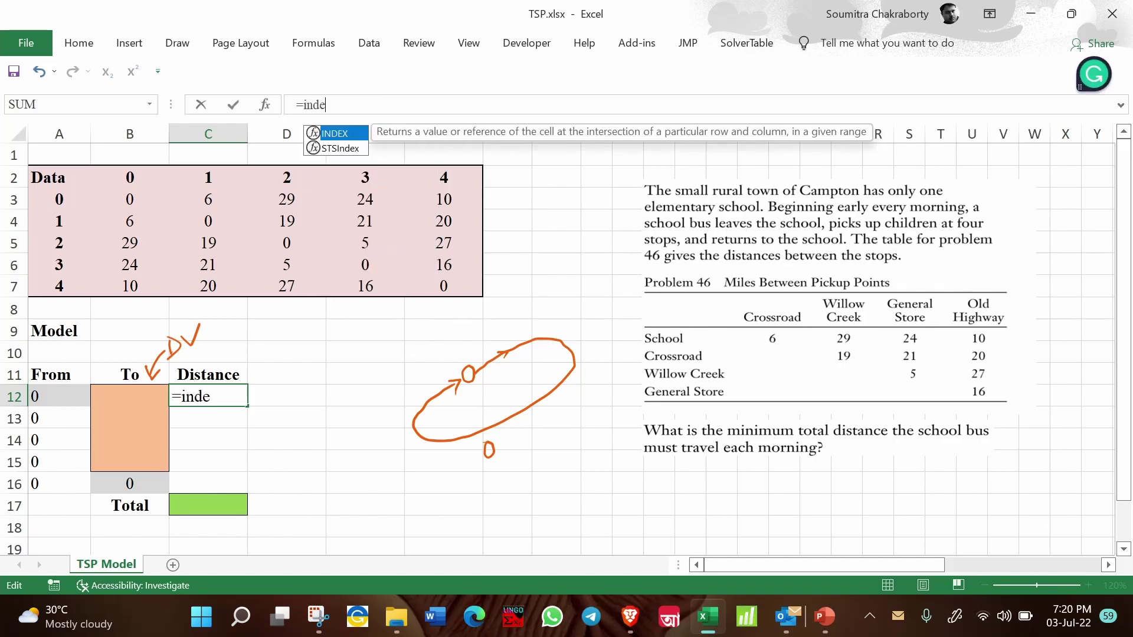
type("x(")
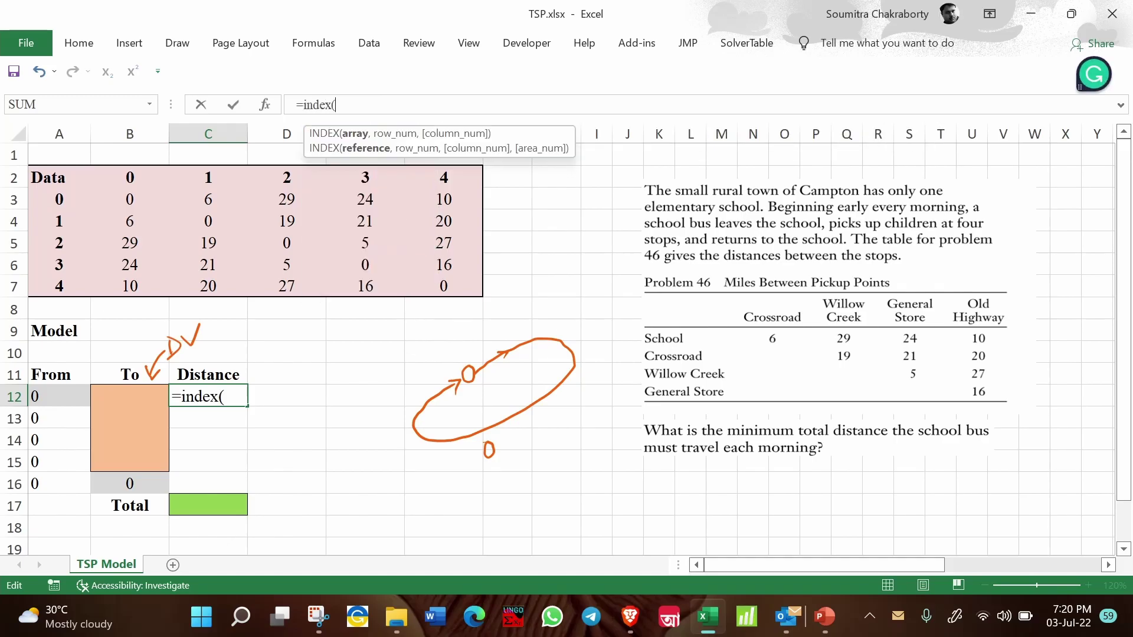
left_click(131, 204)
left_click_drag(131, 205, 447, 285)
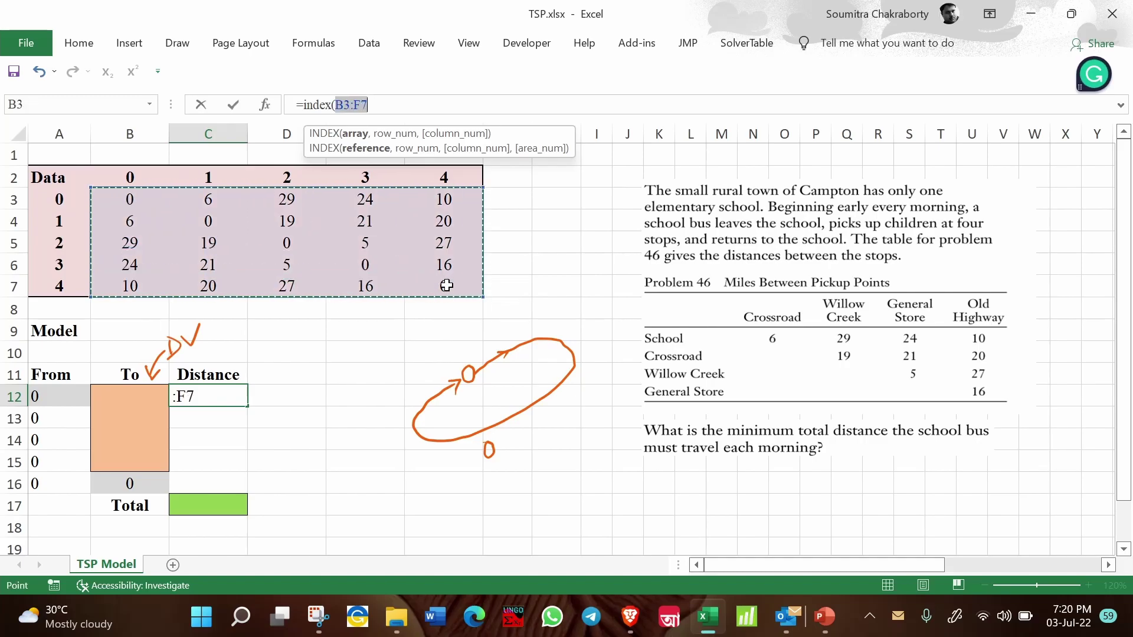
key("F4")
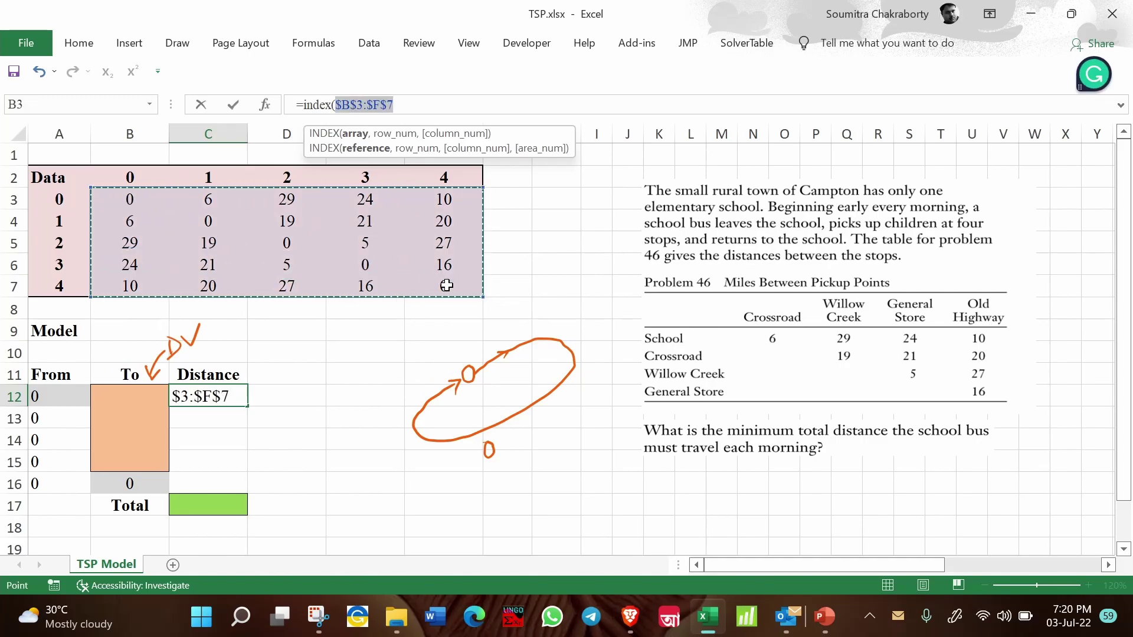
type(",")
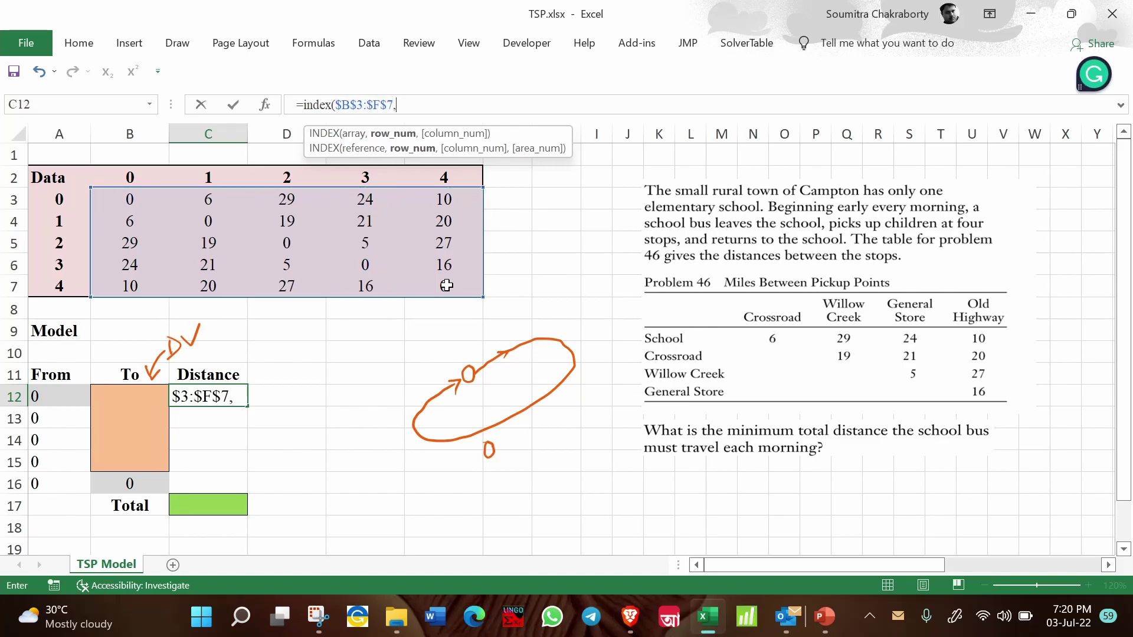
Complete the C12 formula with row number A12+1 and column number B12+1, and fill it down the Distance column to C16.
left_click(52, 399)
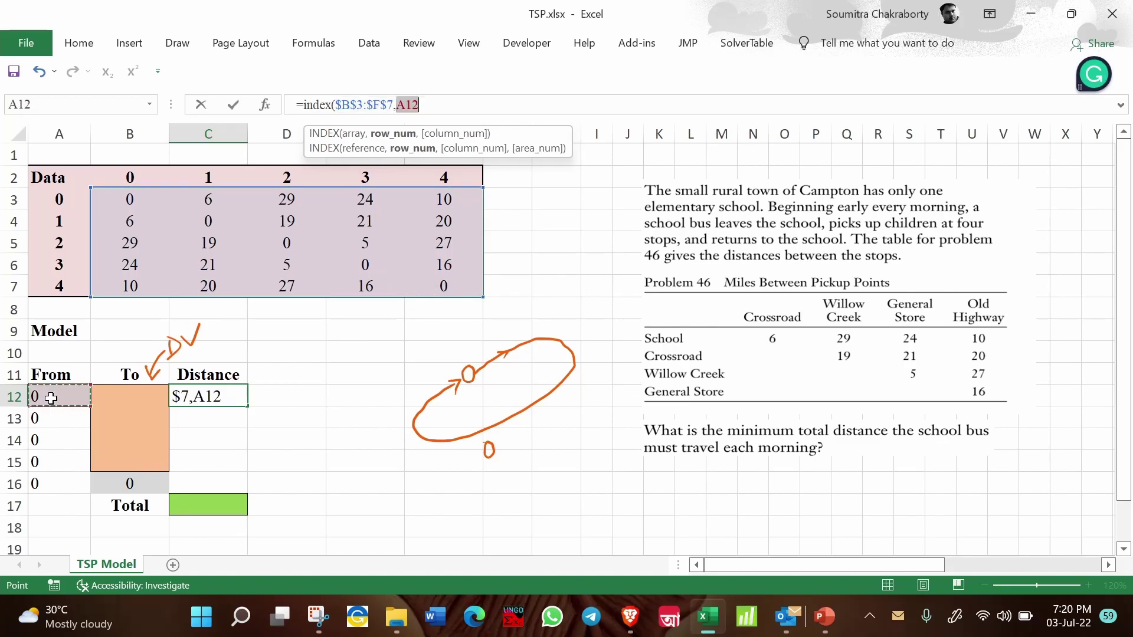
type("+1,")
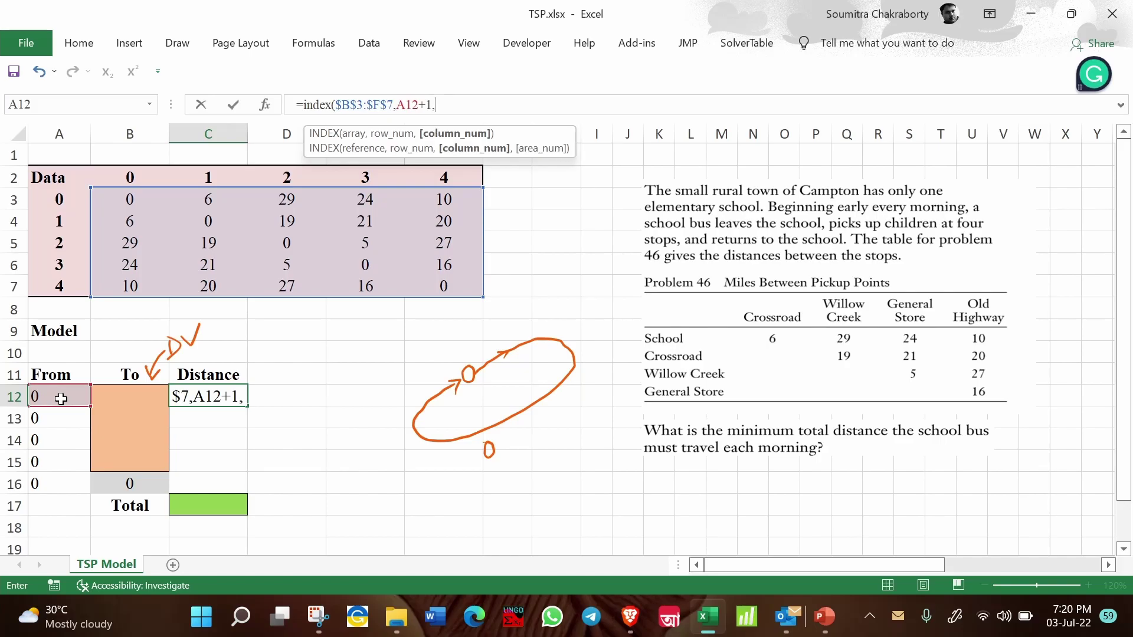
left_click(117, 399)
type("+1)")
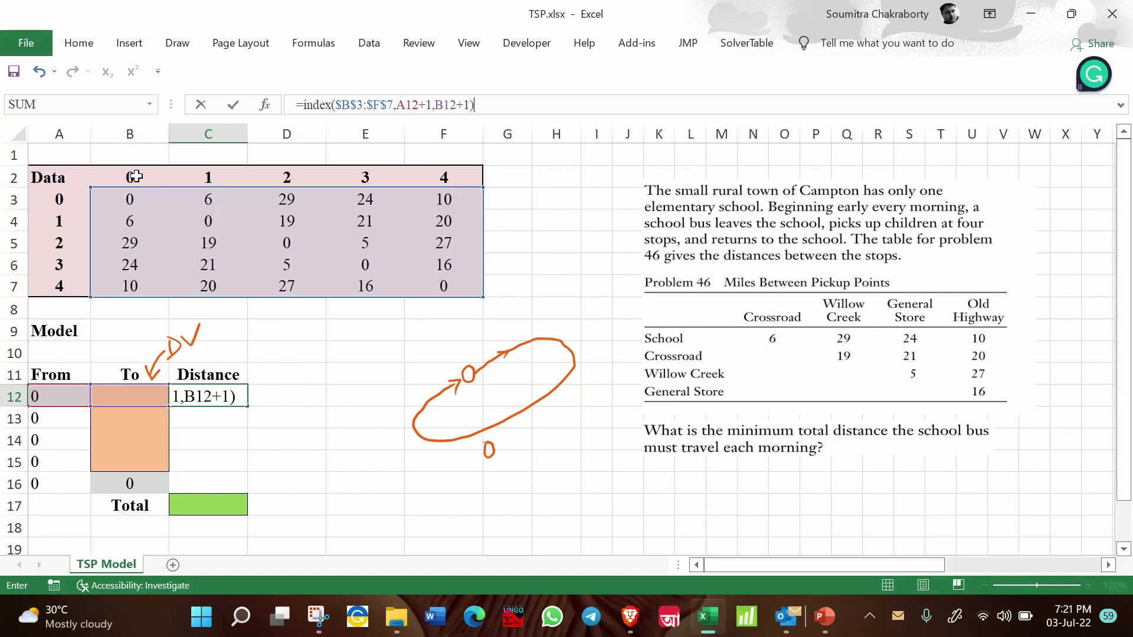
key("F2")
key("Return")
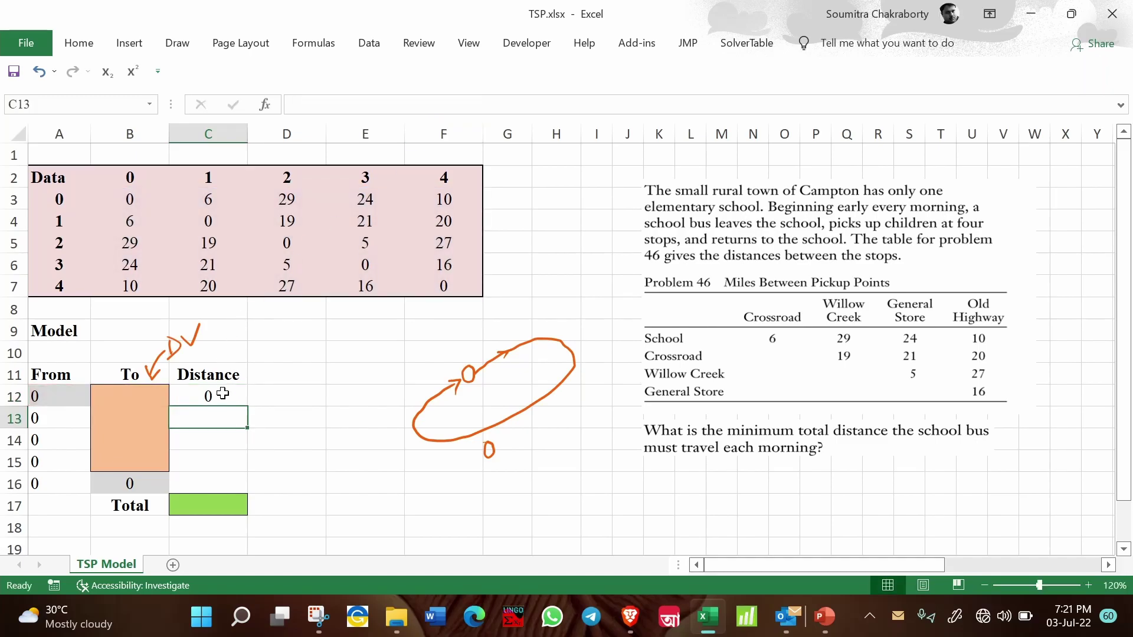
left_click(222, 393)
left_click_drag(248, 406, 245, 489)
Total the leg distances in C17 with the formula =SUM(C12:C16).
left_click(205, 507)
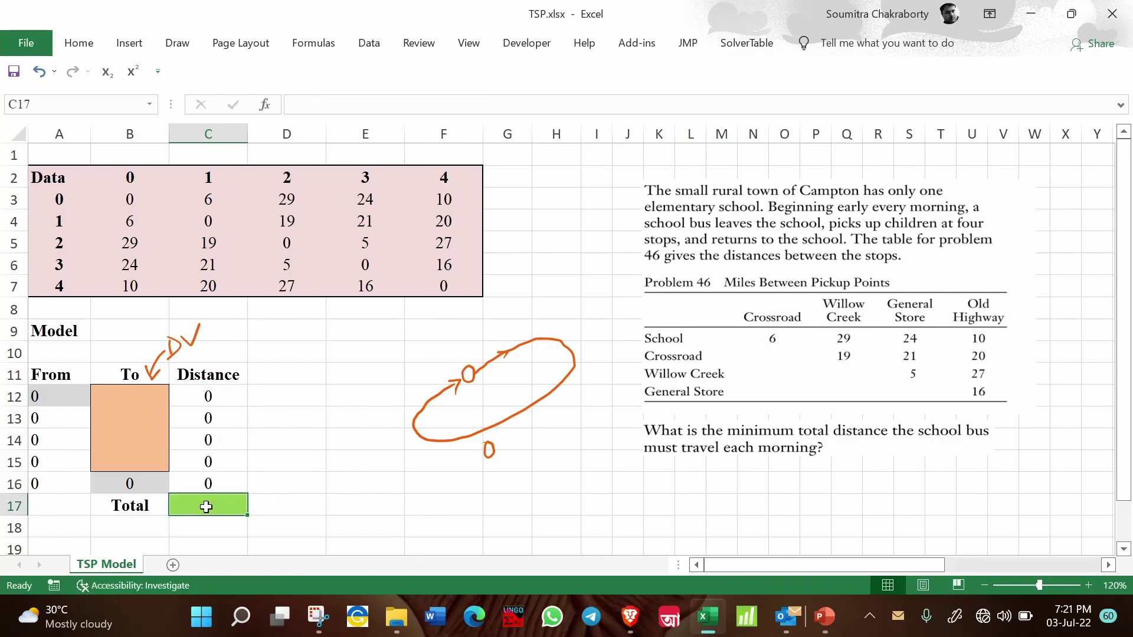
type("=sum9")
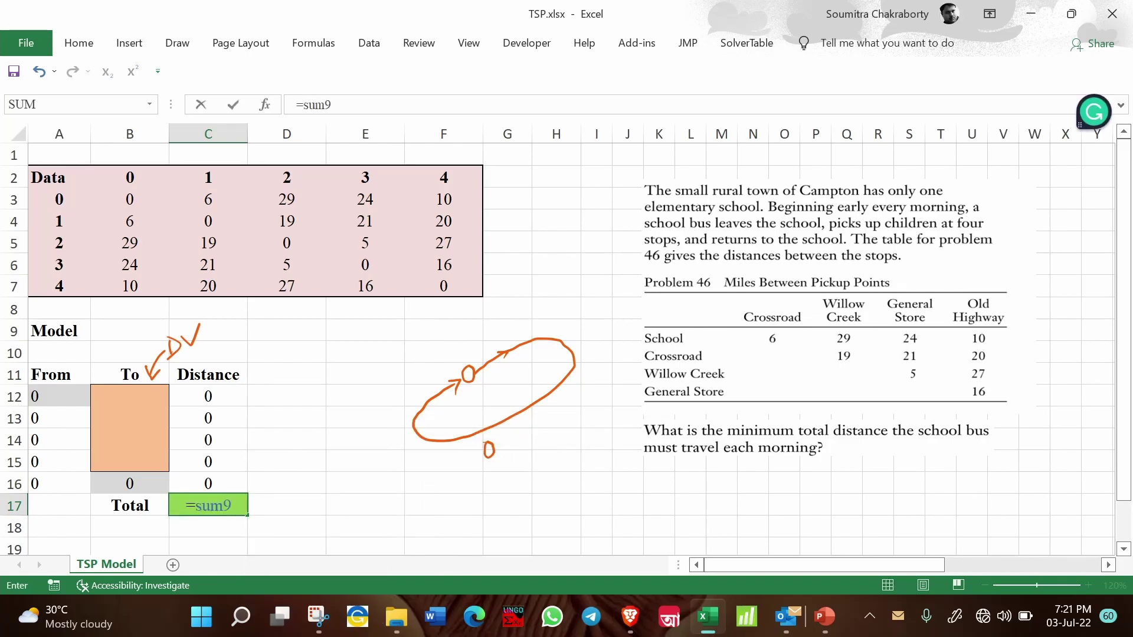
key("BackSpace")
type("(")
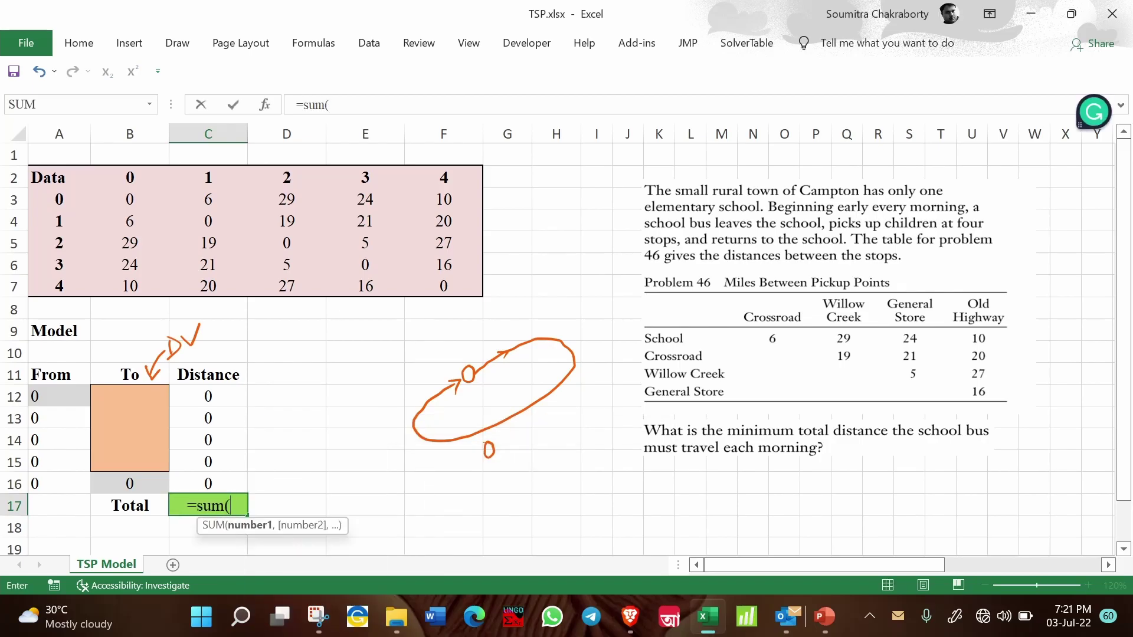
left_click_drag(208, 396, 214, 472)
type(")")
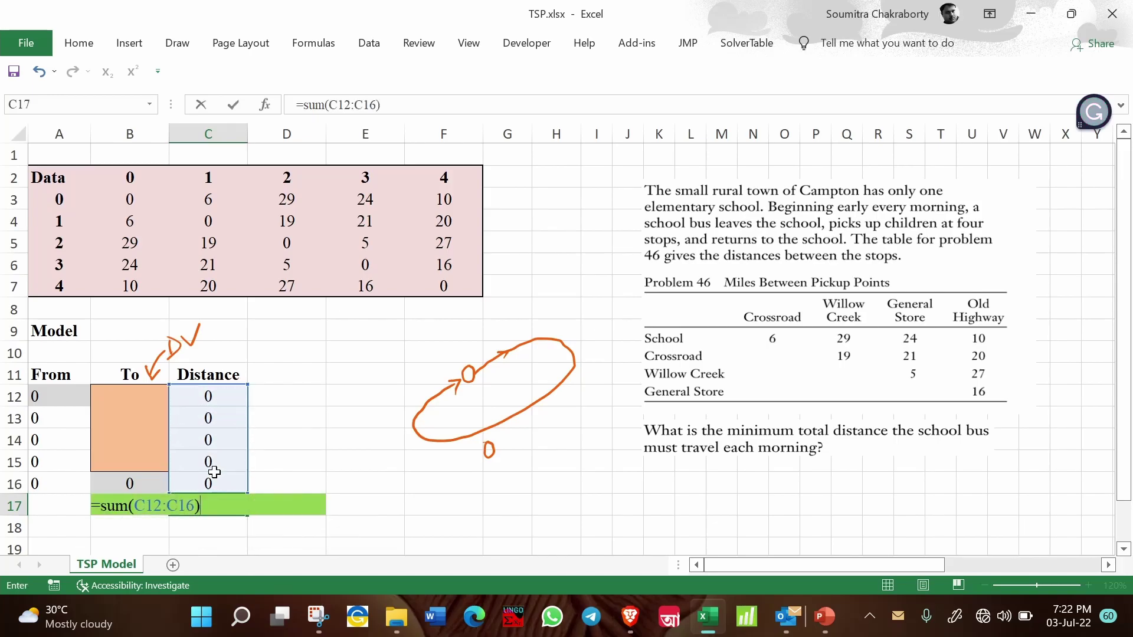
key("Return")
left_click(592, 490)
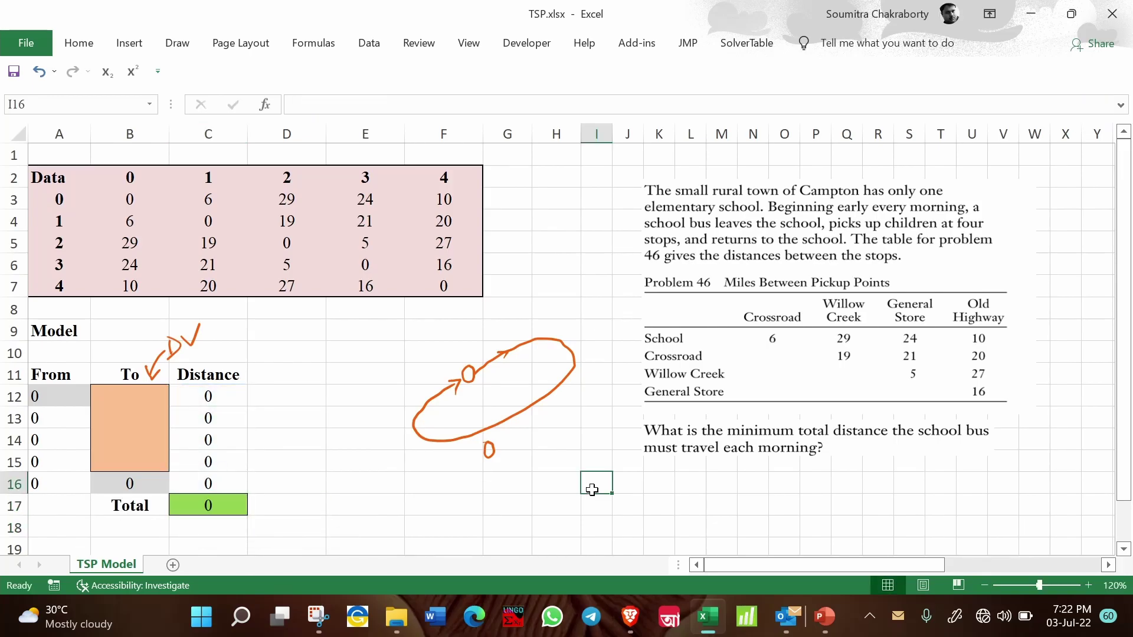
Delete the handwritten 0 beneath the route loop sketch.
left_click(489, 451)
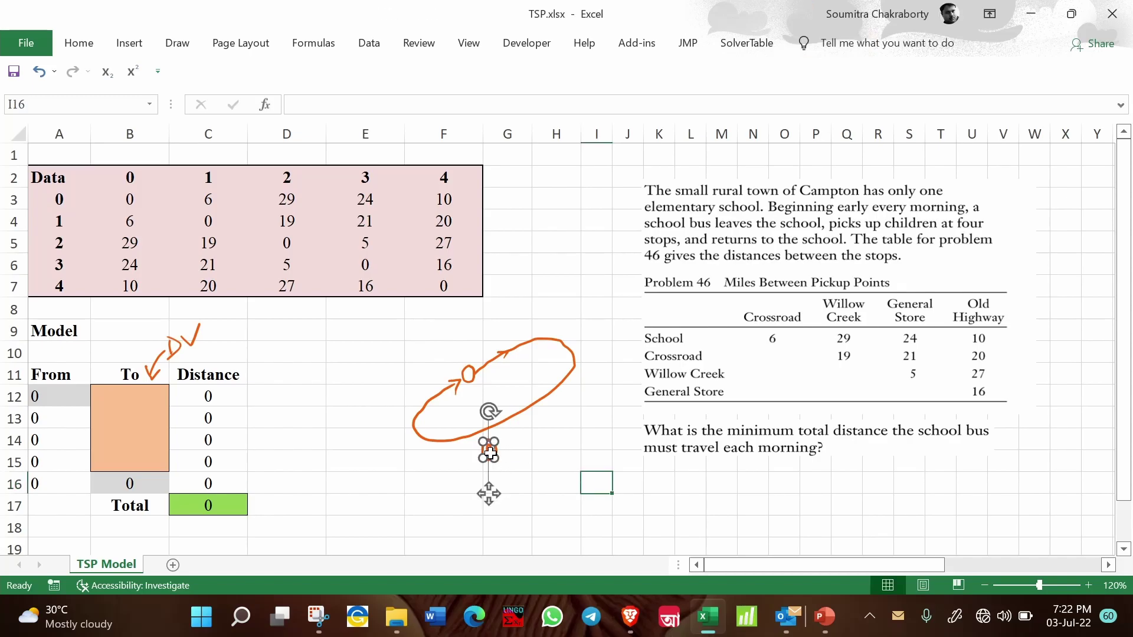
key("Delete")
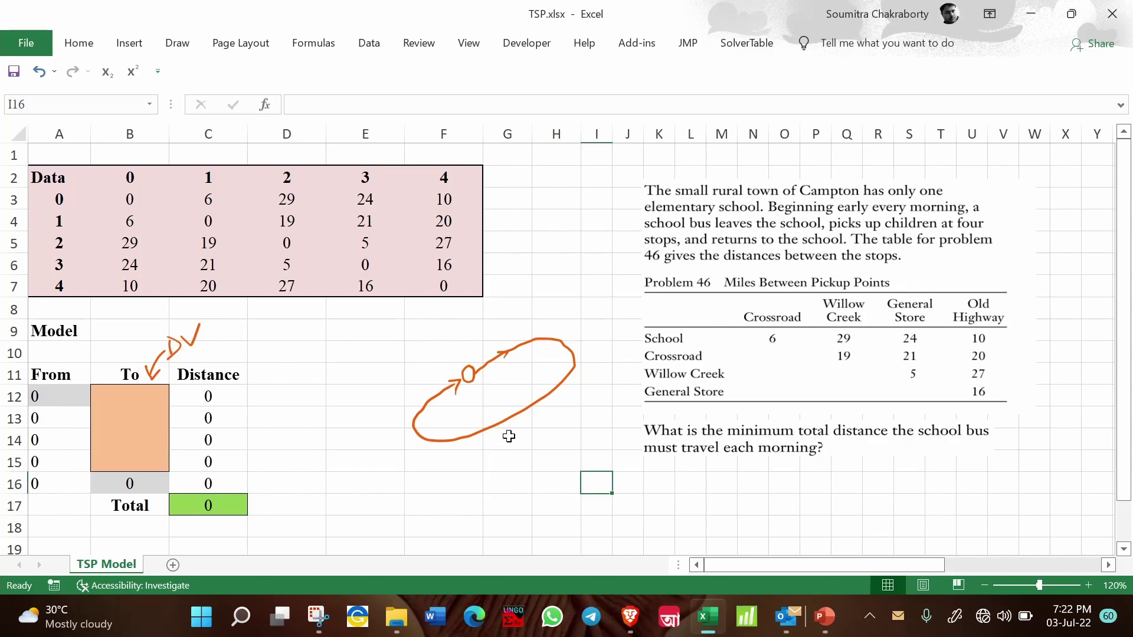
left_click(716, 501)
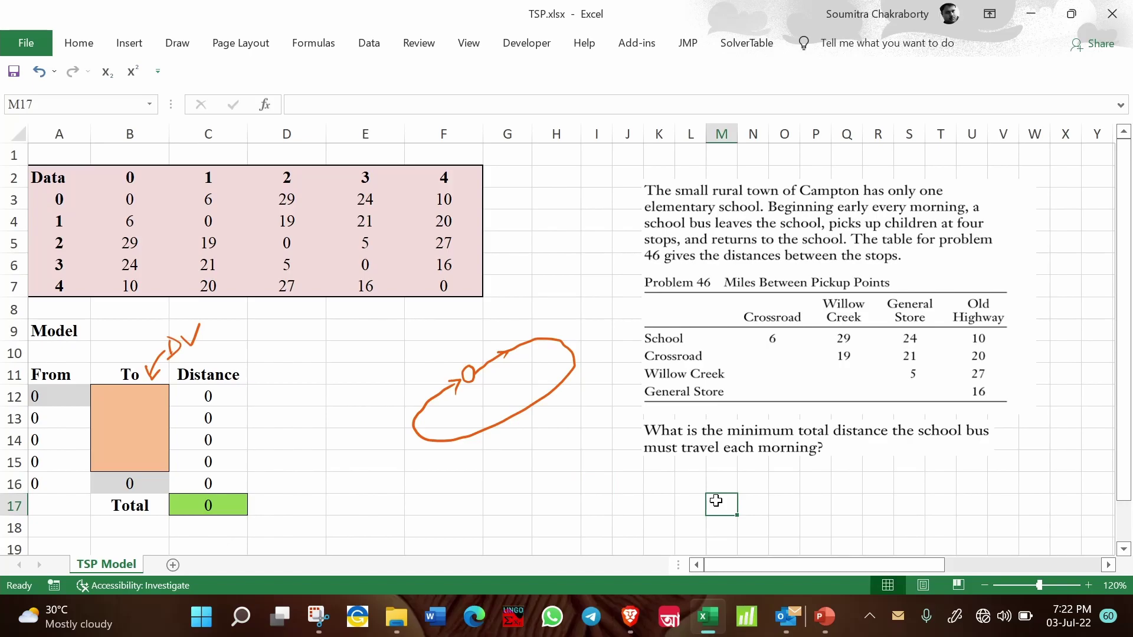
Set up Solver to minimize the total in C17 by changing the To cells B12:B15.
left_click(232, 509)
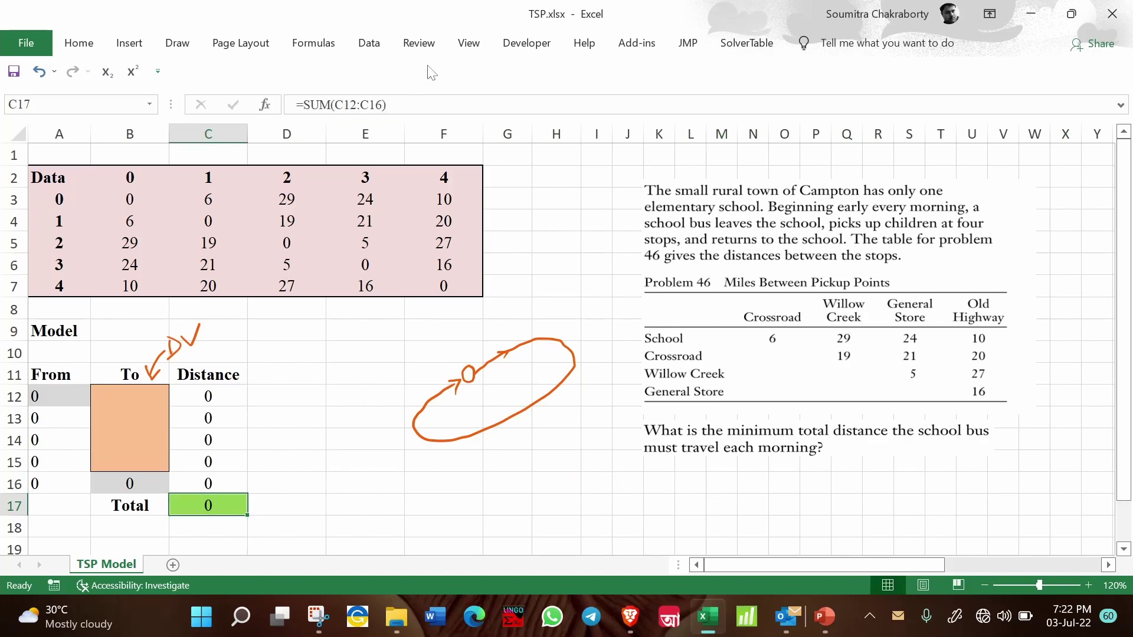
left_click(372, 43)
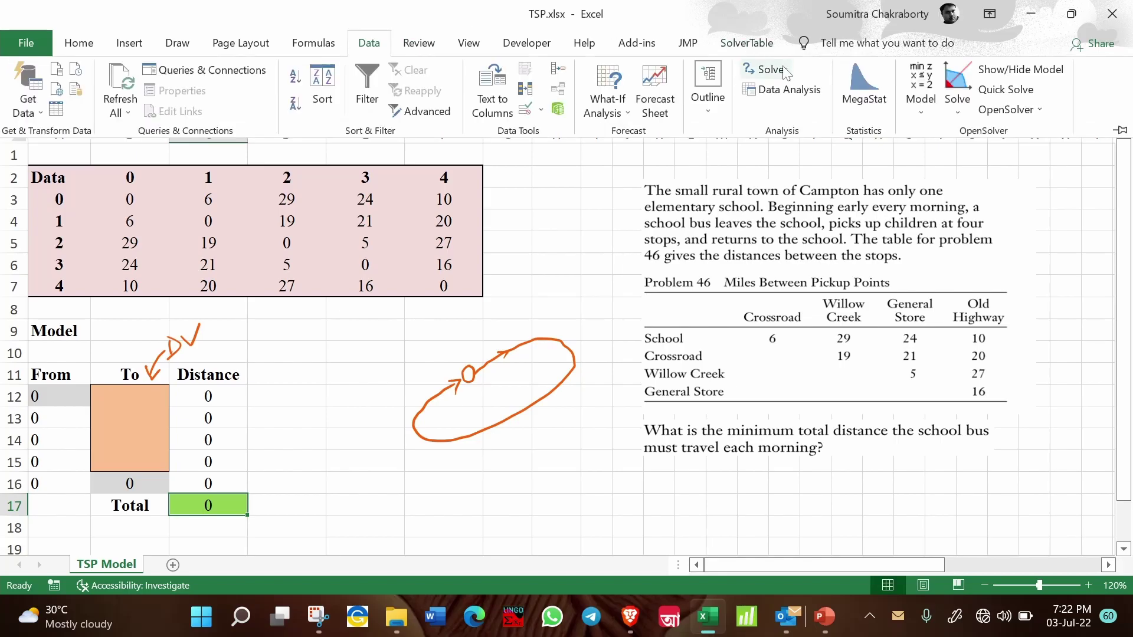
left_click(785, 70)
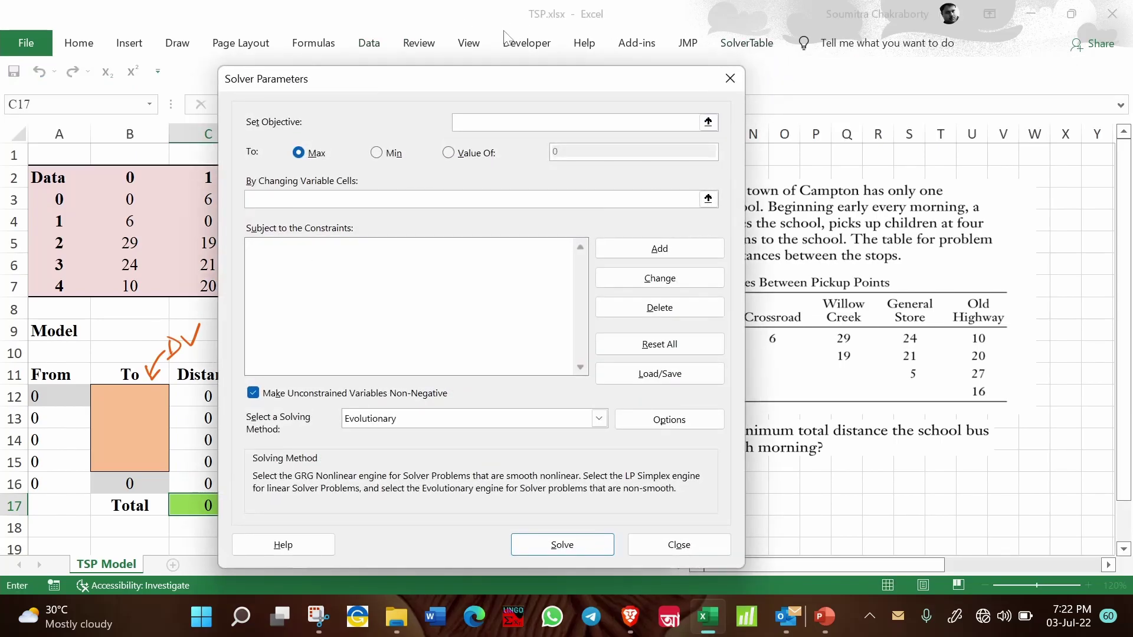
left_click_drag(469, 86, 718, 95)
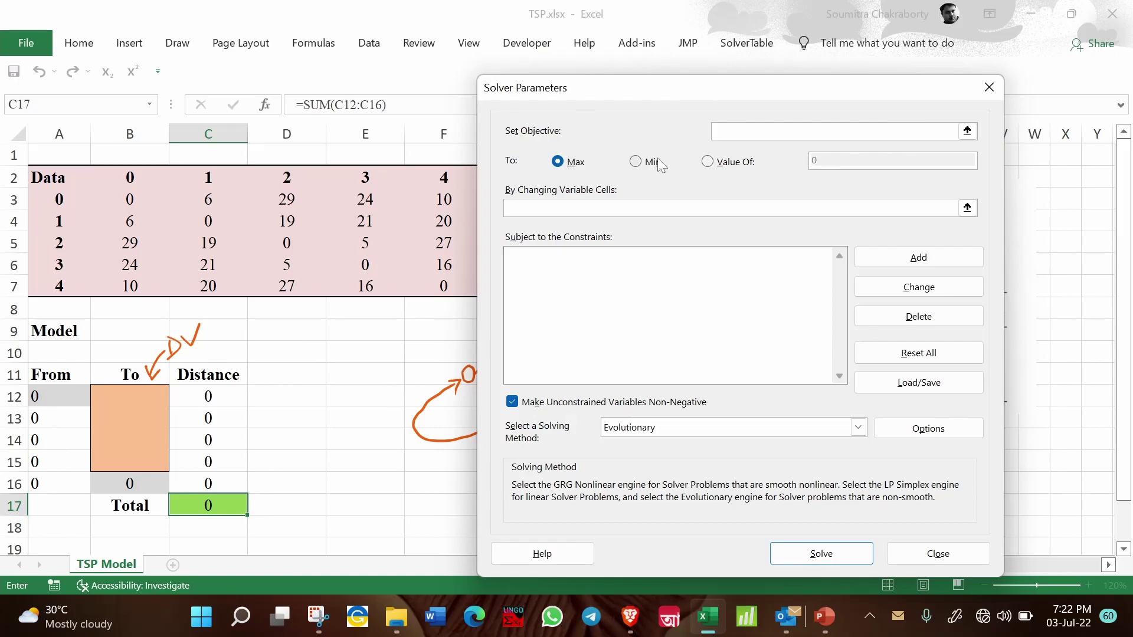
left_click(217, 504)
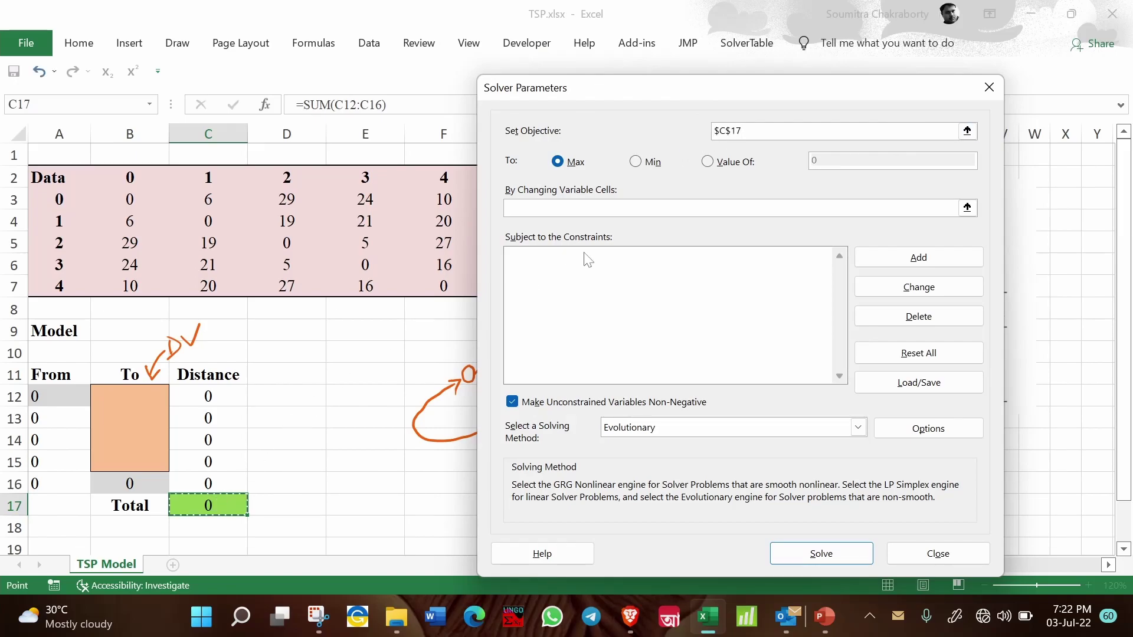
left_click(635, 163)
key("Tab")
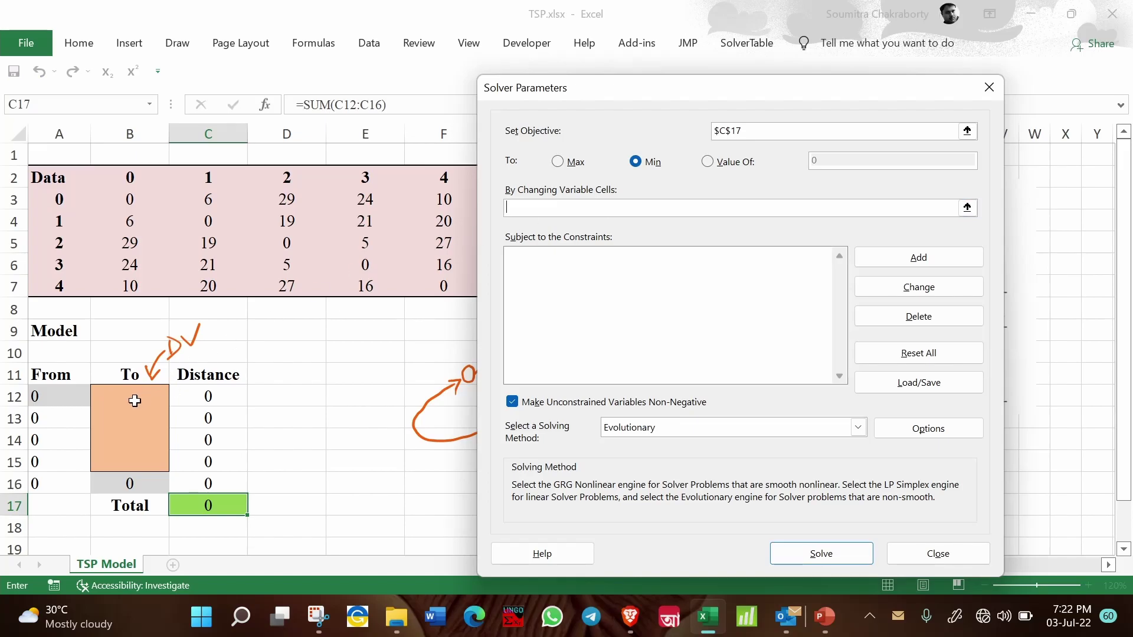
left_click_drag(135, 399, 138, 461)
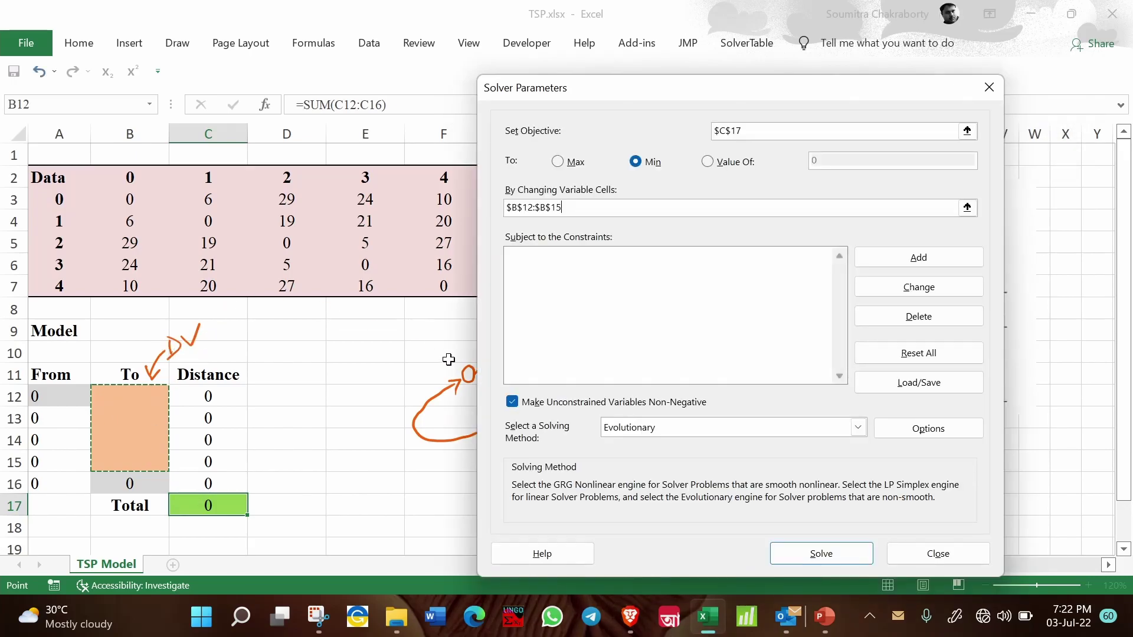
Add a Solver constraint making the cells B12:B15 all different (dif, AllDifferent).
left_click(905, 257)
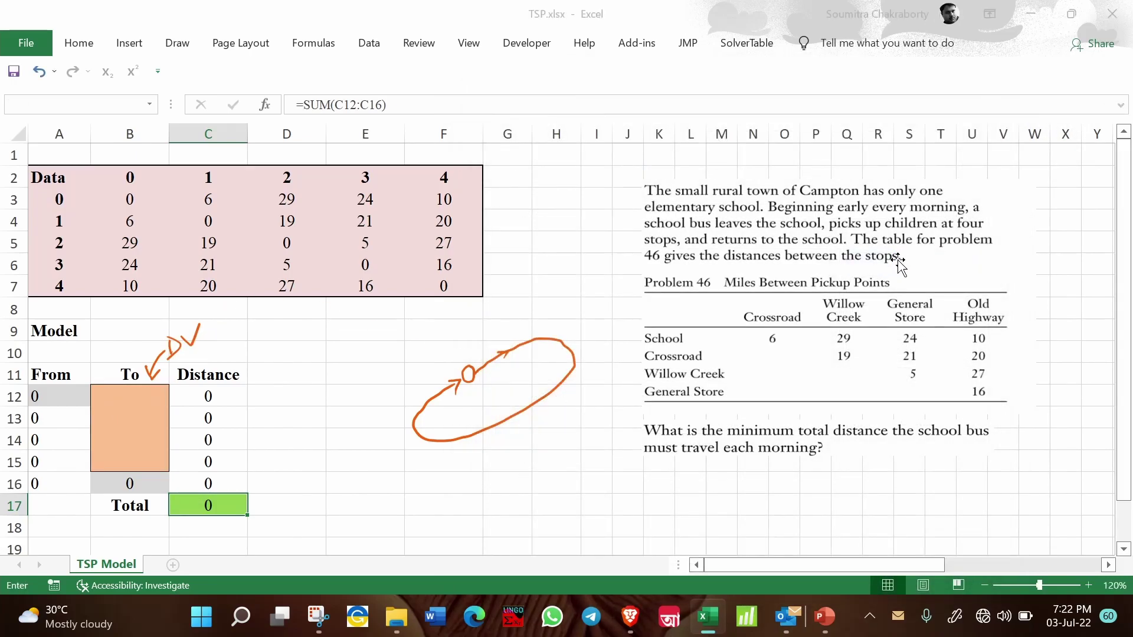
left_click_drag(139, 388, 138, 458)
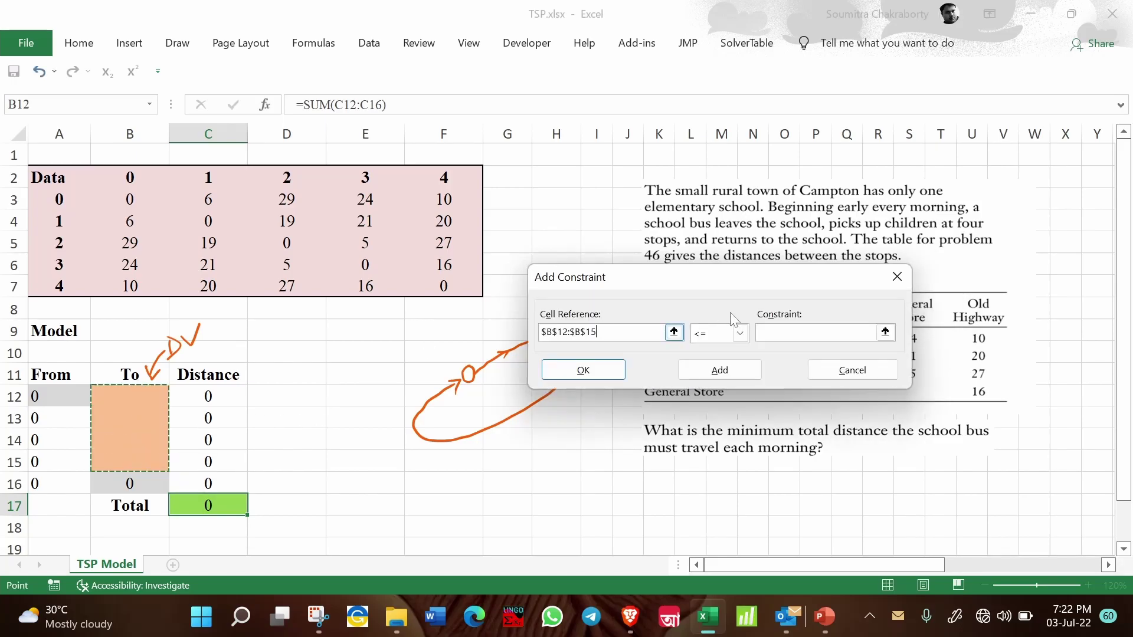
left_click(741, 334)
left_click(726, 413)
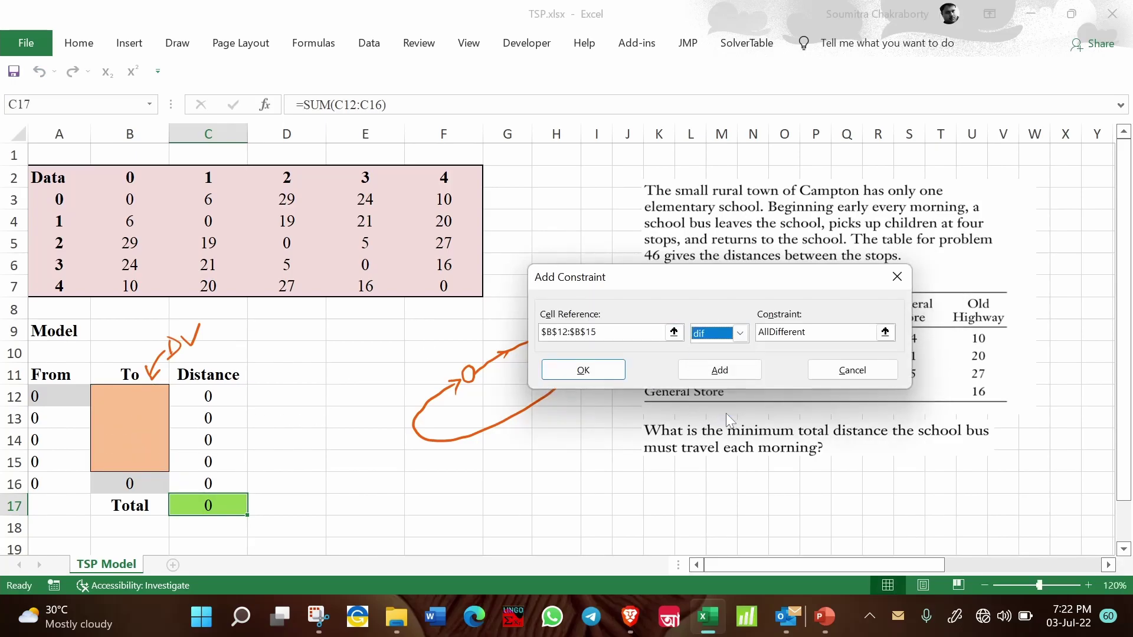
left_click(720, 370)
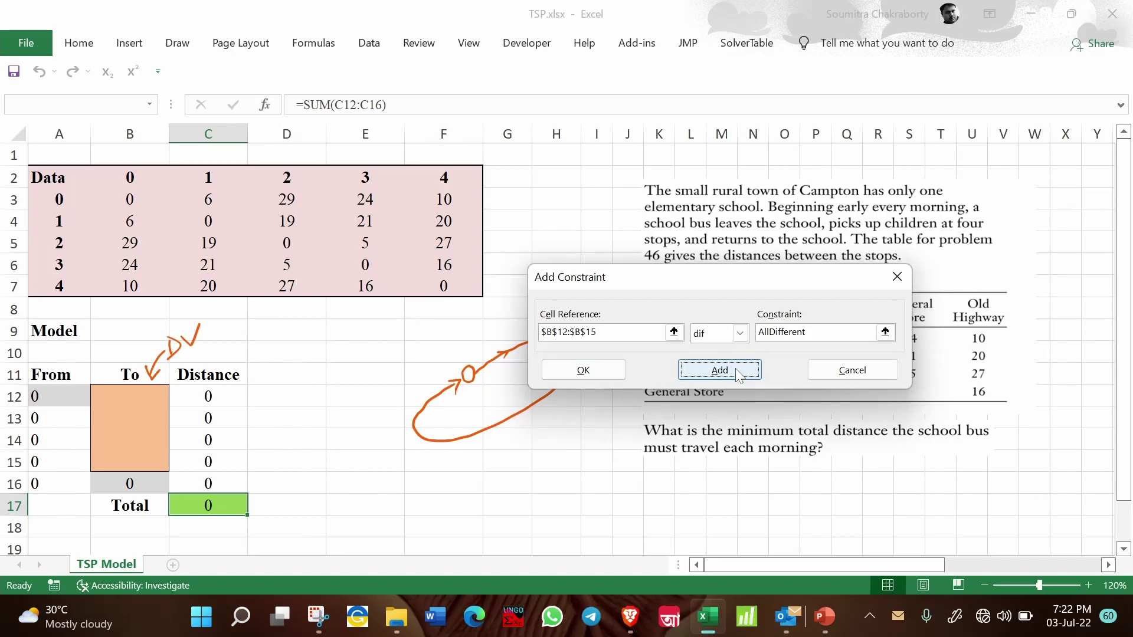
left_click(849, 370)
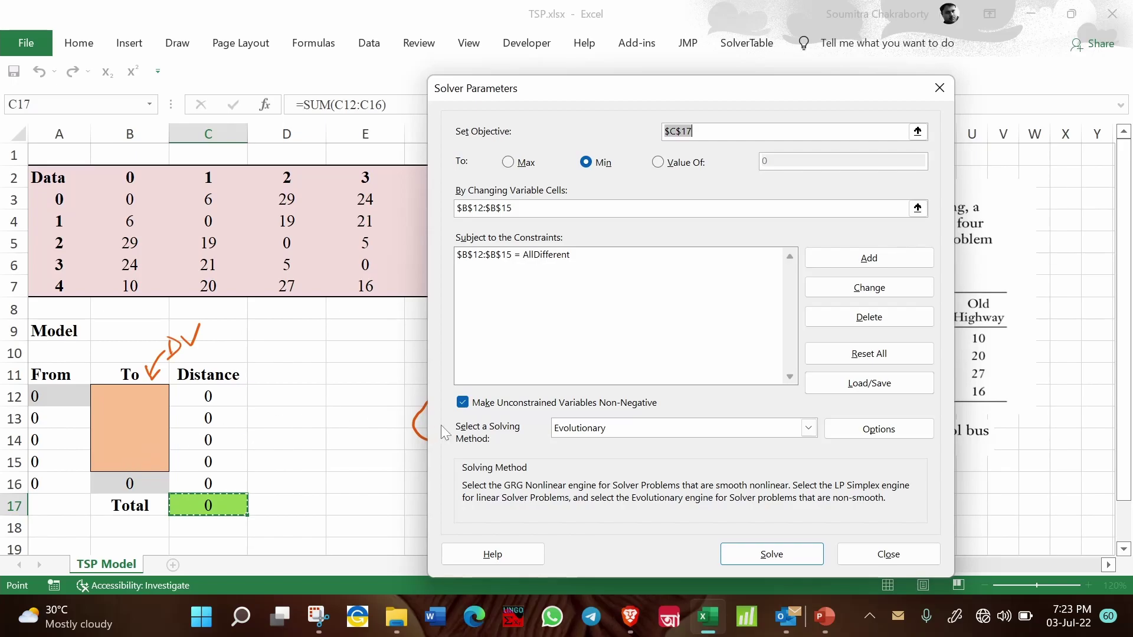
Solve the model with the Evolutionary method and keep the Solver solution.
left_click(585, 433)
left_click(586, 467)
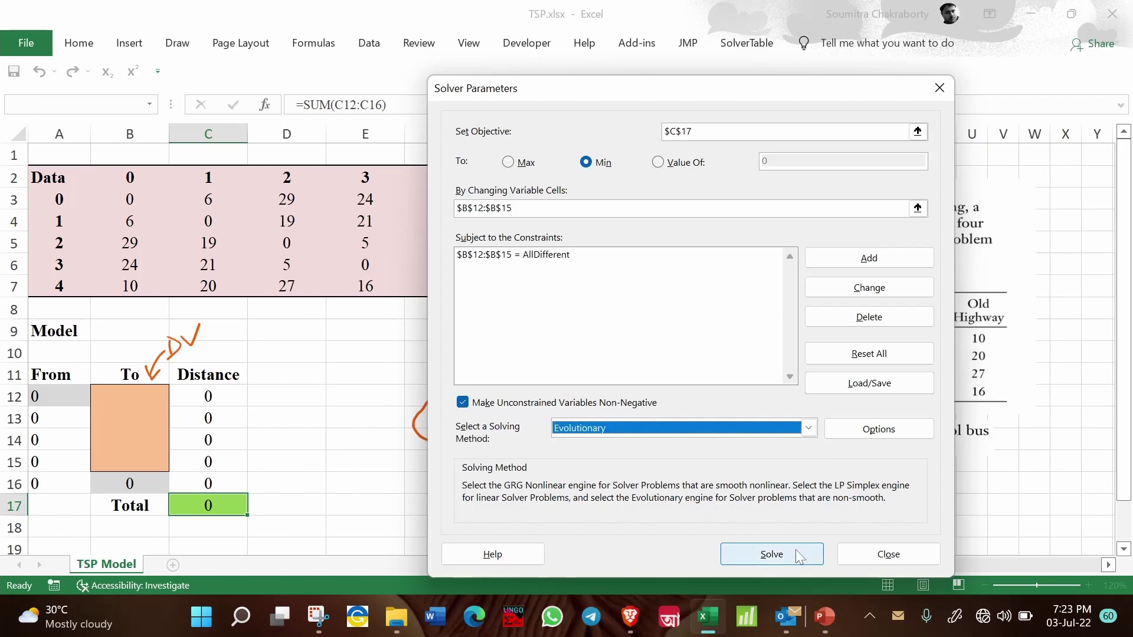
left_click(772, 555)
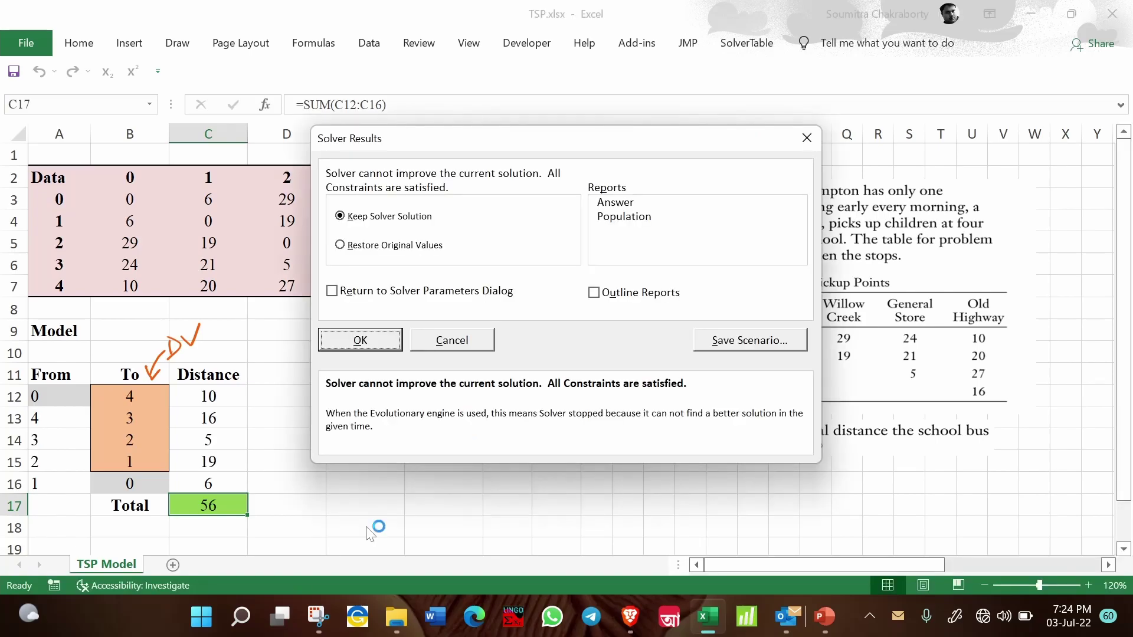
left_click(361, 340)
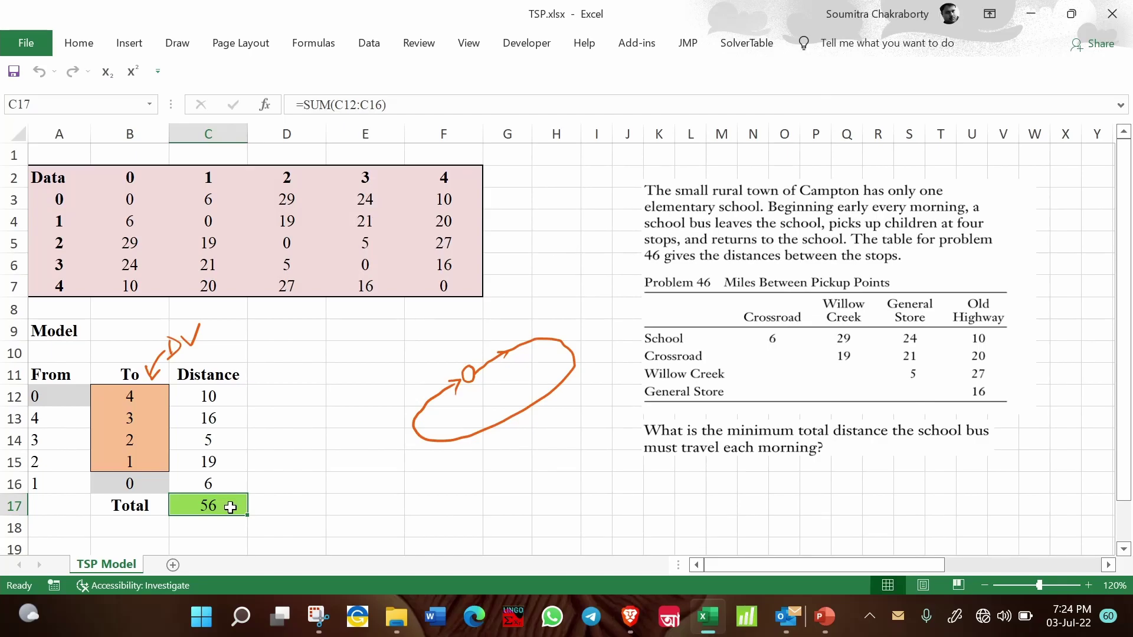
Go over the stops in B12:B15 and sketch the route 0, 4, 3, 2, 1, 0 with arrows below the loop drawing.
left_click(122, 398)
left_click_drag(123, 398, 159, 457)
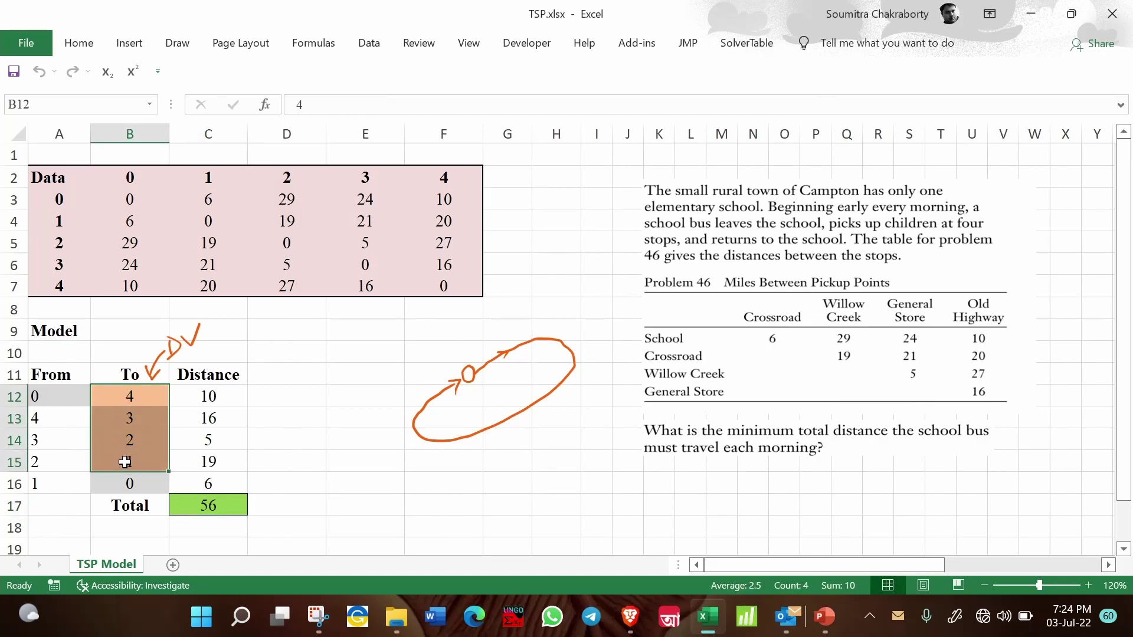
left_click(453, 477)
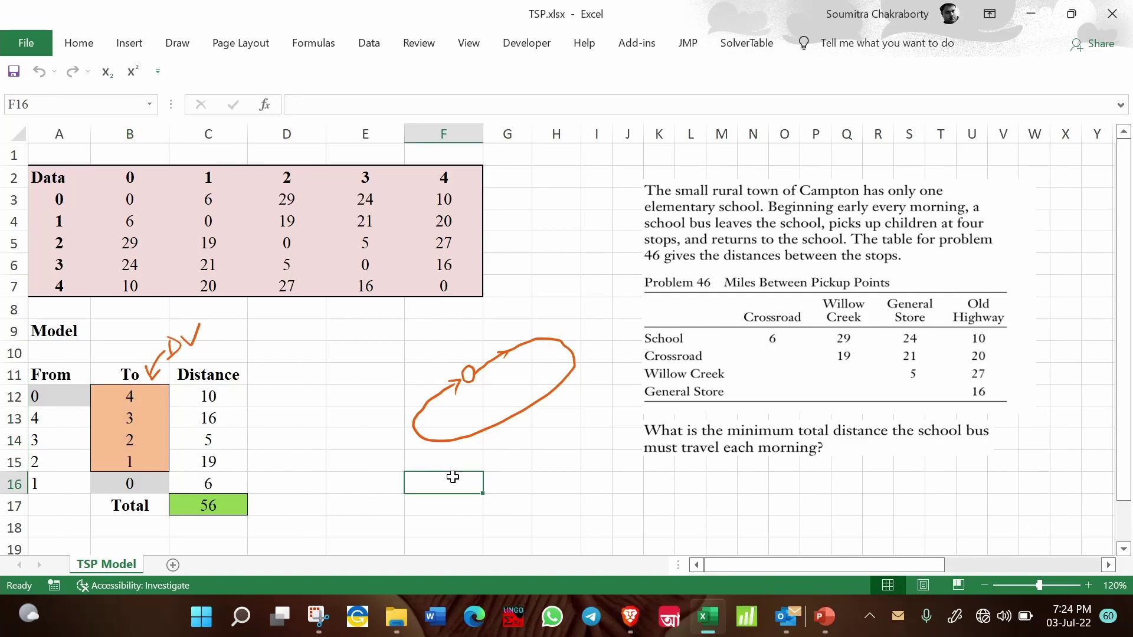
mouse_move(524, 447)
left_mouse_down()
mouse_move(516, 464)
mouse_move(527, 450)
mouse_move(576, 441)
mouse_move(568, 452)
mouse_move(588, 430)
mouse_move(590, 496)
mouse_move(600, 485)
mouse_move(523, 543)
mouse_move(499, 537)
mouse_move(509, 535)
left_mouse_up()
mouse_move(482, 476)
left_mouse_down()
mouse_move(479, 518)
mouse_move(485, 476)
mouse_move(512, 455)
mouse_move(509, 475)
left_mouse_up()
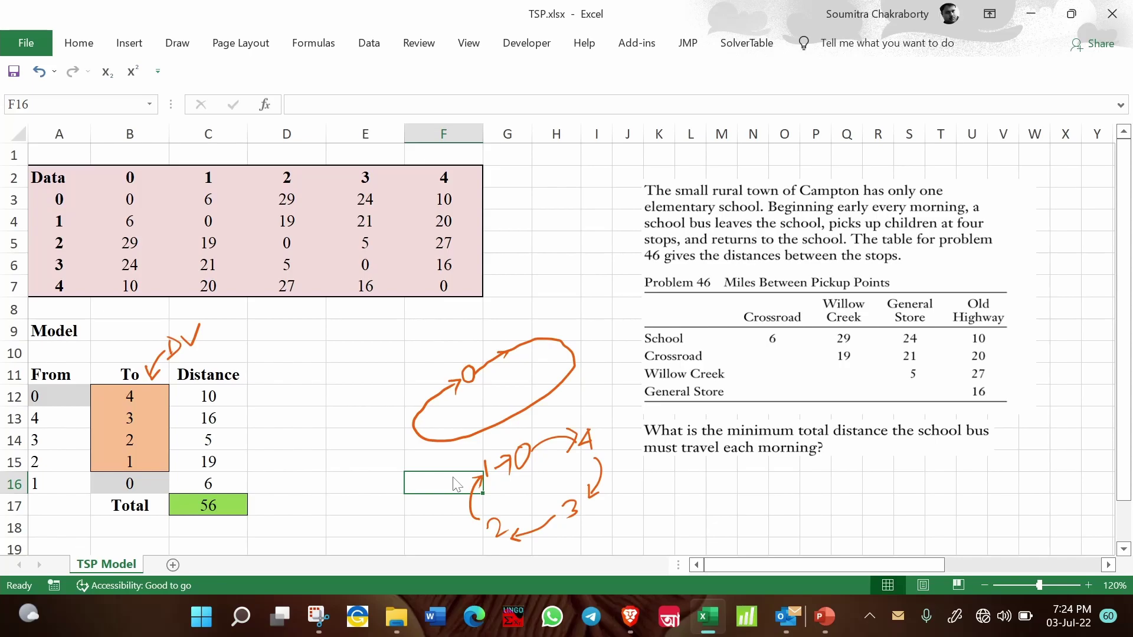
Delete the handwritten loop and the arrowed route sketch, keeping the 0 inside the loop.
left_click(356, 411)
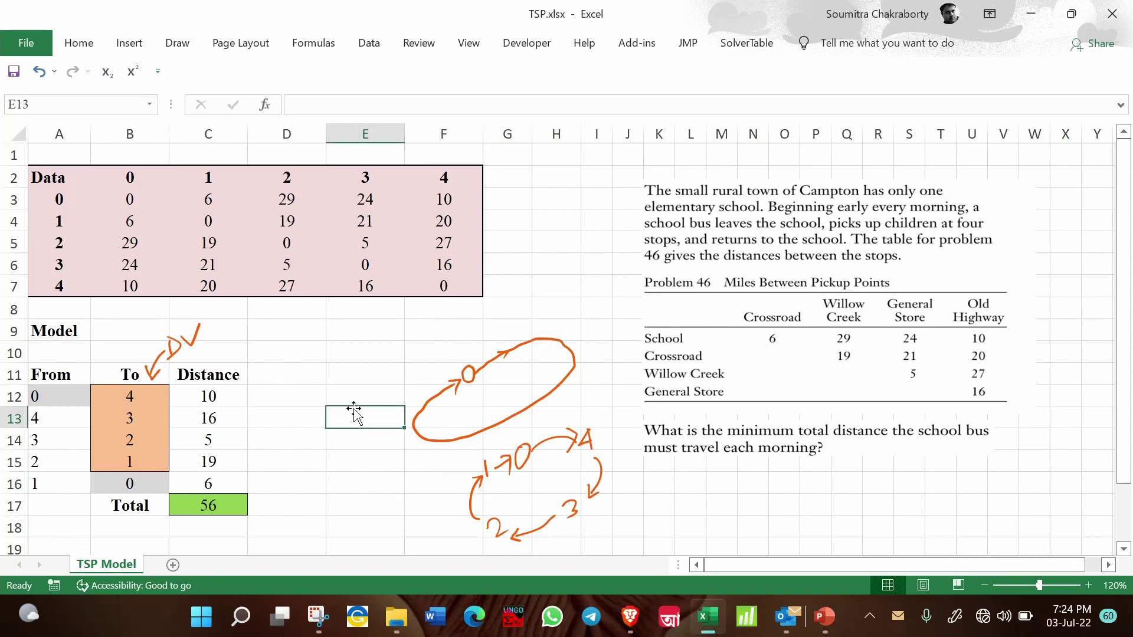
left_click(442, 390)
key("Delete")
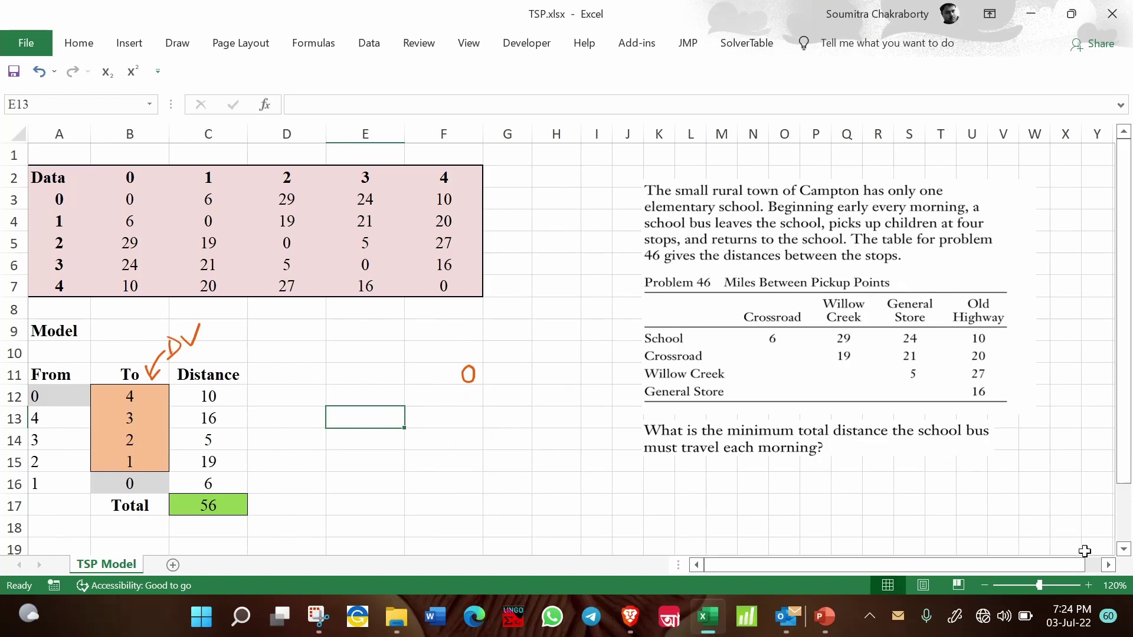
Bring the earlier integer-model video screenshot from the far columns to beside the model, starting around column F, and deselect it.
left_click(1109, 565)
left_click(1109, 565)
left_click(1109, 565)
left_click(1109, 564)
left_click(1109, 565)
left_click_drag(1065, 362, 326, 370)
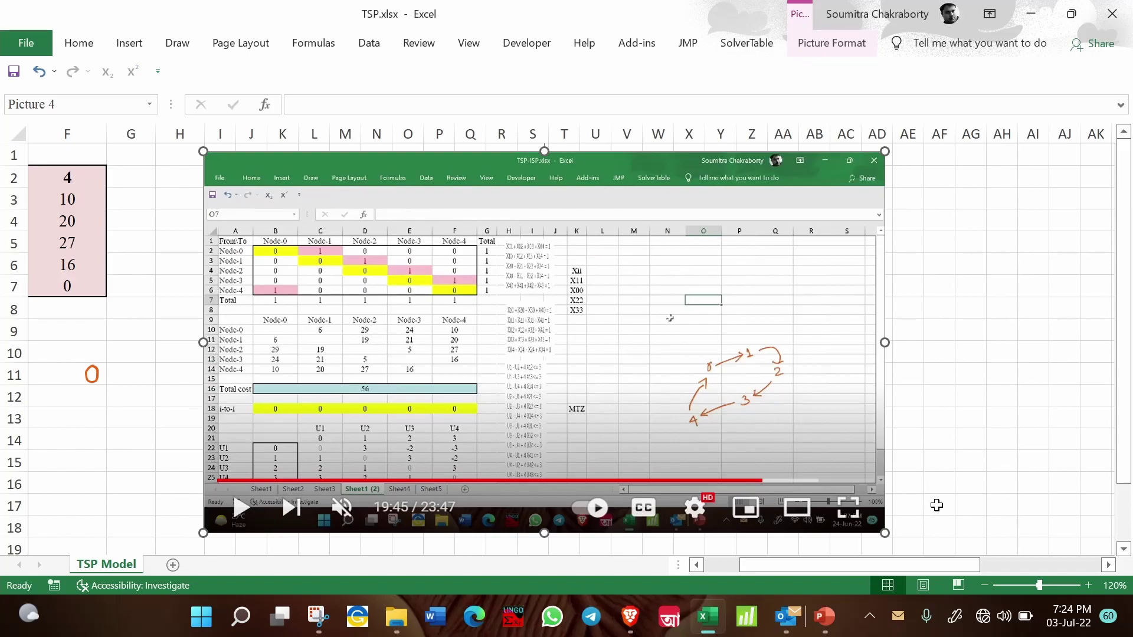
left_click(709, 565)
left_click_drag(810, 396, 655, 406)
key("Escape")
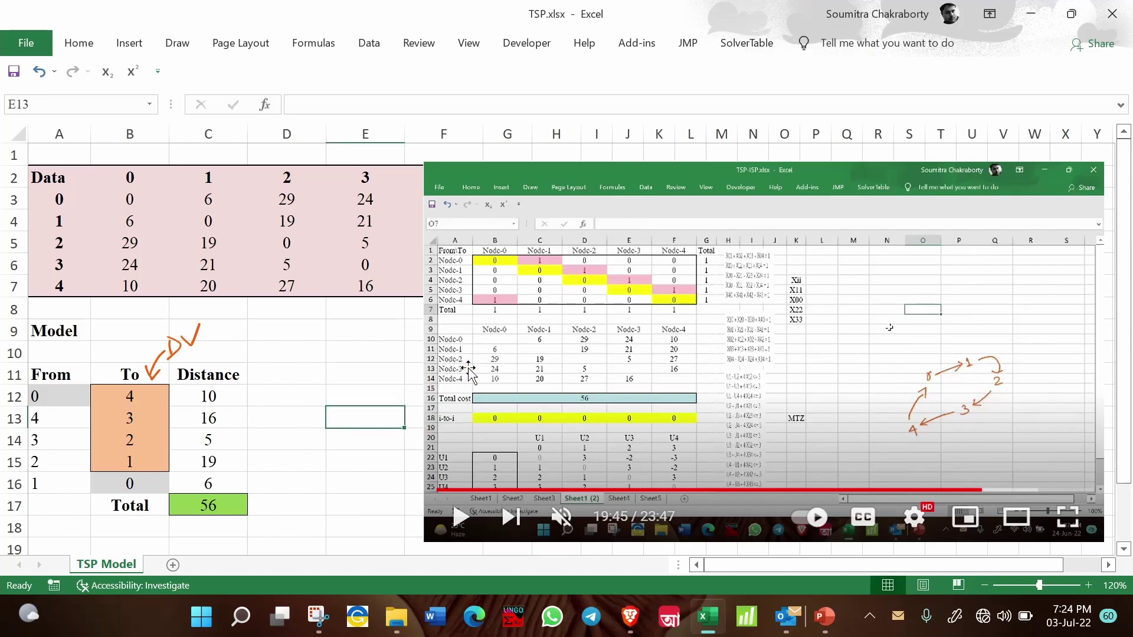
Circle the handwritten route in the screenshot with ink and draw a check mark beside the model's Distance column.
left_click(379, 349)
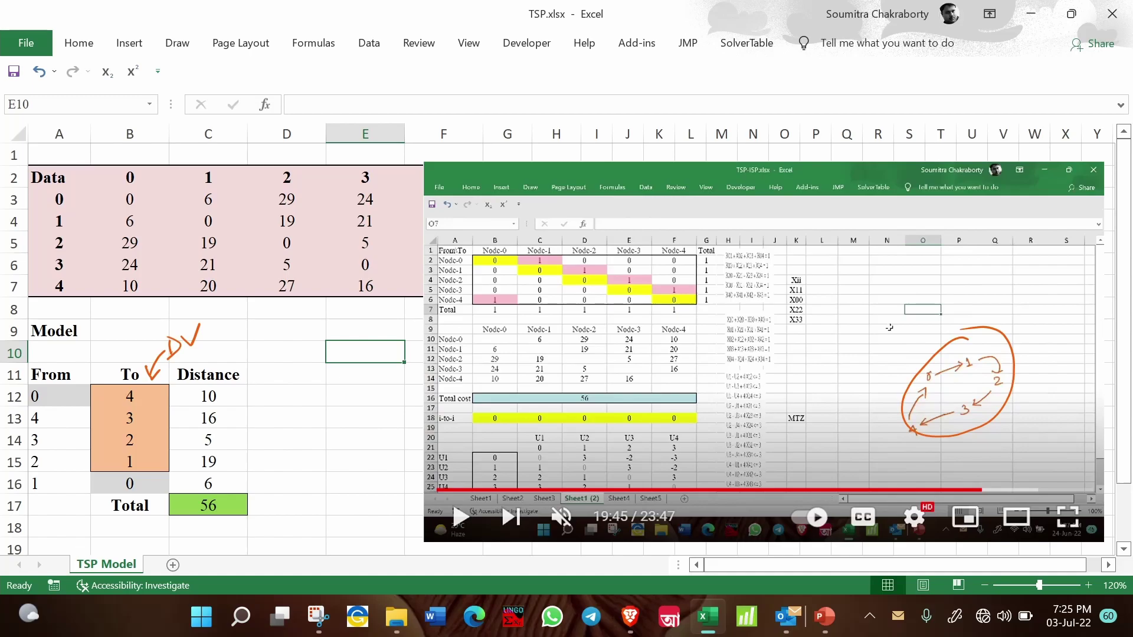
mouse_move(941, 365)
left_mouse_down()
mouse_move(979, 351)
mouse_move(1005, 368)
mouse_move(973, 415)
mouse_move(895, 443)
mouse_move(924, 378)
left_mouse_up()
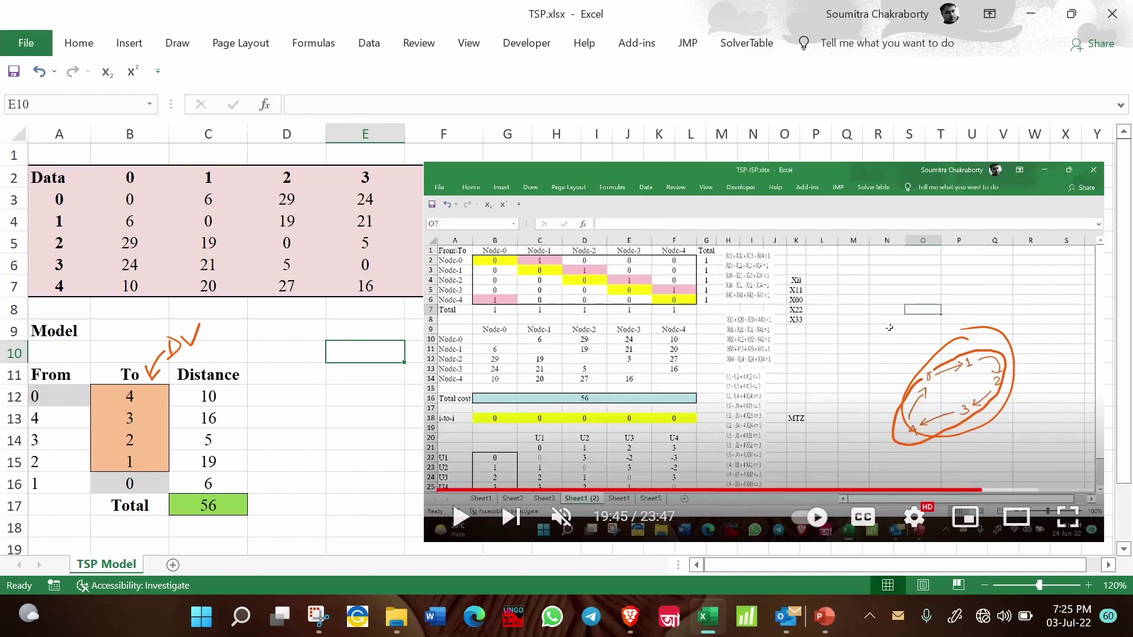
left_click_drag(229, 439, 302, 375)
mouse_move(930, 358)
left_mouse_down()
mouse_move(882, 427)
mouse_move(943, 461)
mouse_move(1014, 371)
mouse_move(904, 376)
left_mouse_up()
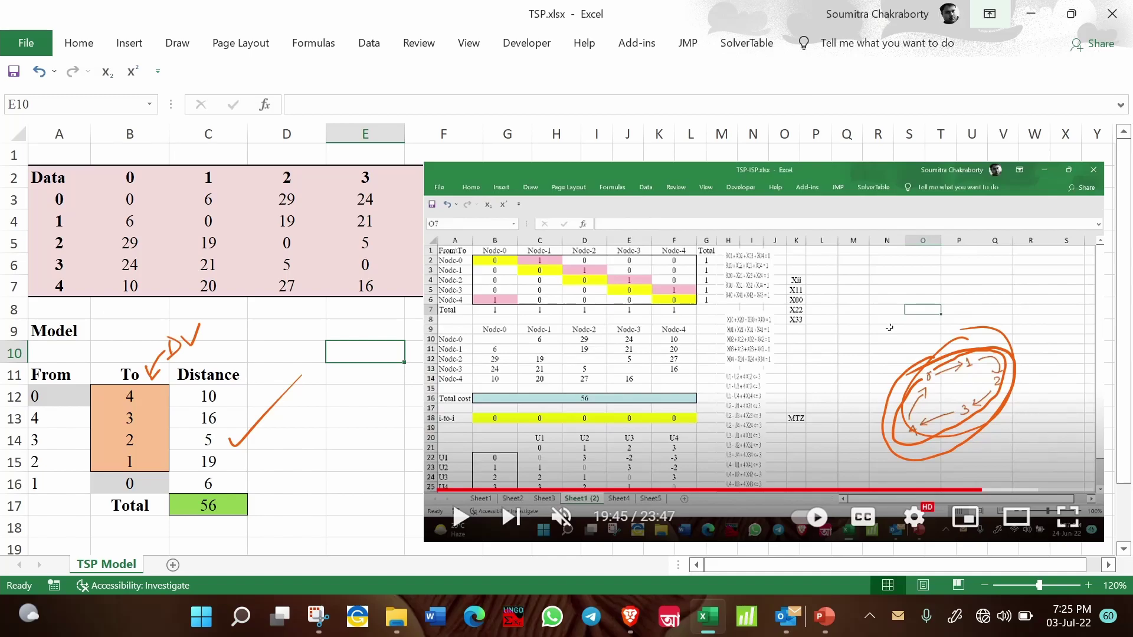
Move the screenshot away from the distance matrix to start around column N, and select the model range A11:C17.
left_click_drag(755, 209, 1057, 214)
left_click(591, 287)
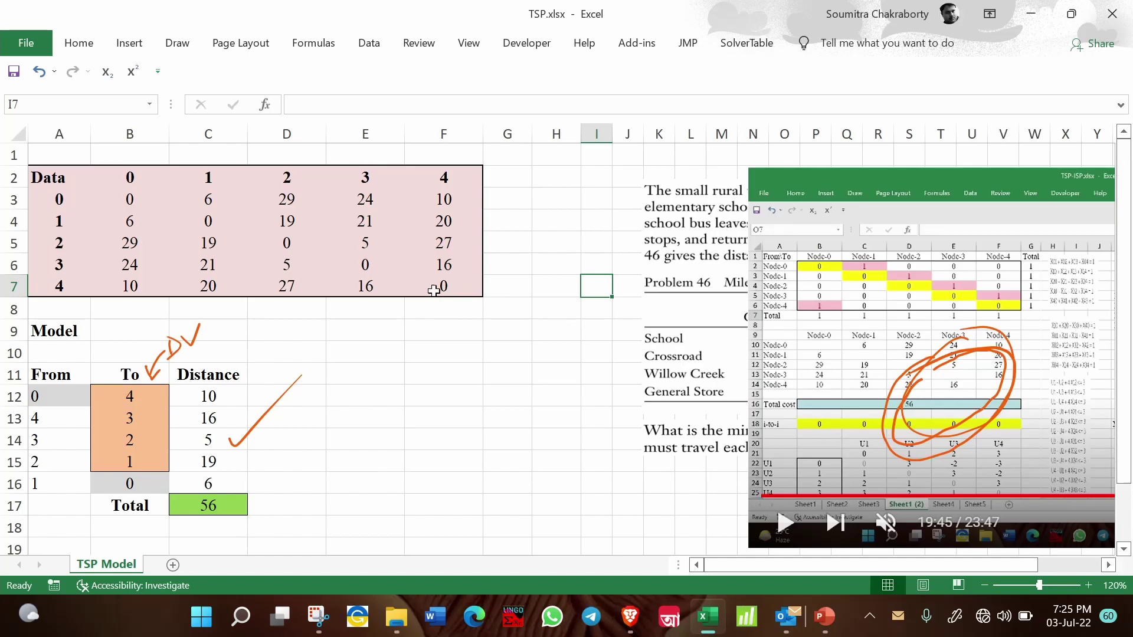
left_click_drag(69, 379, 224, 505)
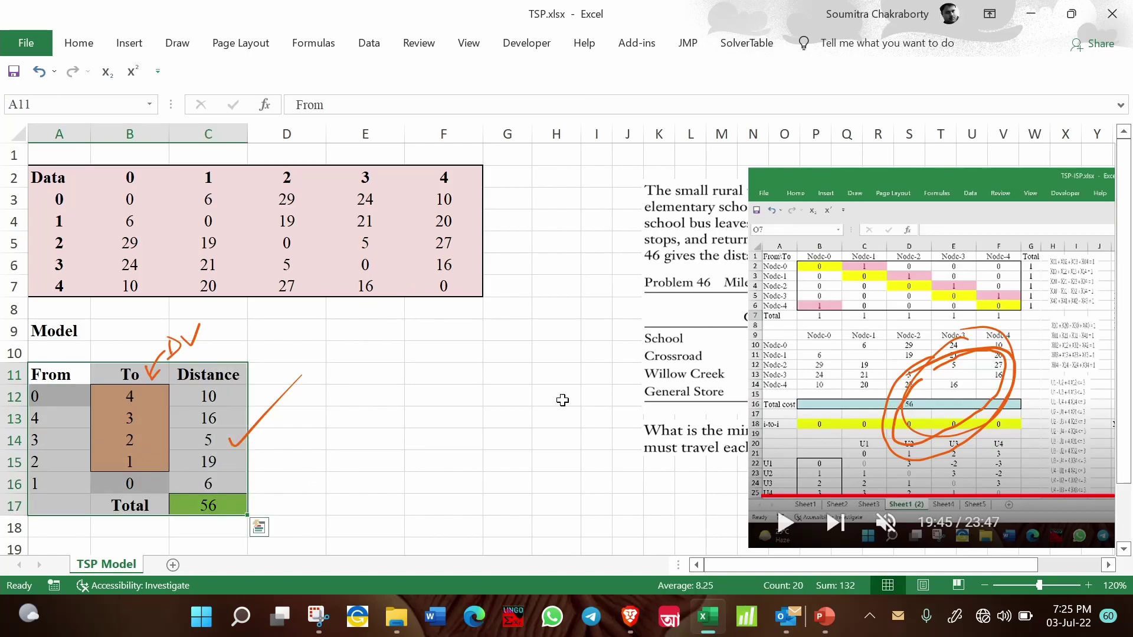
Move the earlier-model screenshot back beside the distance matrix, starting at column G, and select the model range A12:C17 for comparison.
left_click(1093, 144)
left_click_drag(593, 342, 592, 339)
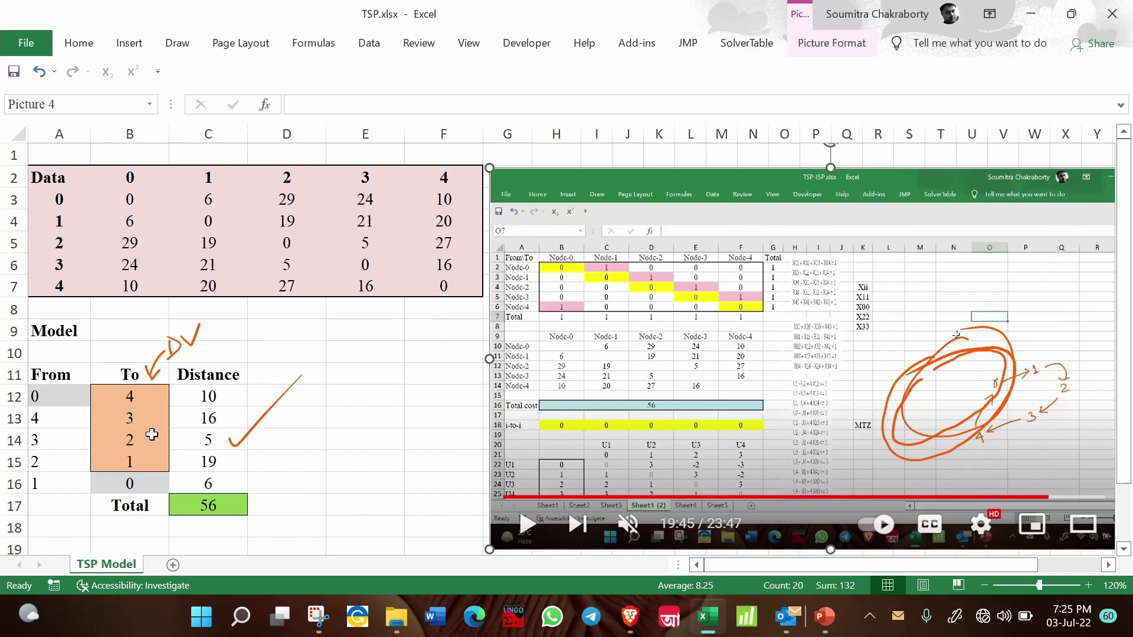
left_click(89, 399)
left_click_drag(89, 399, 209, 506)
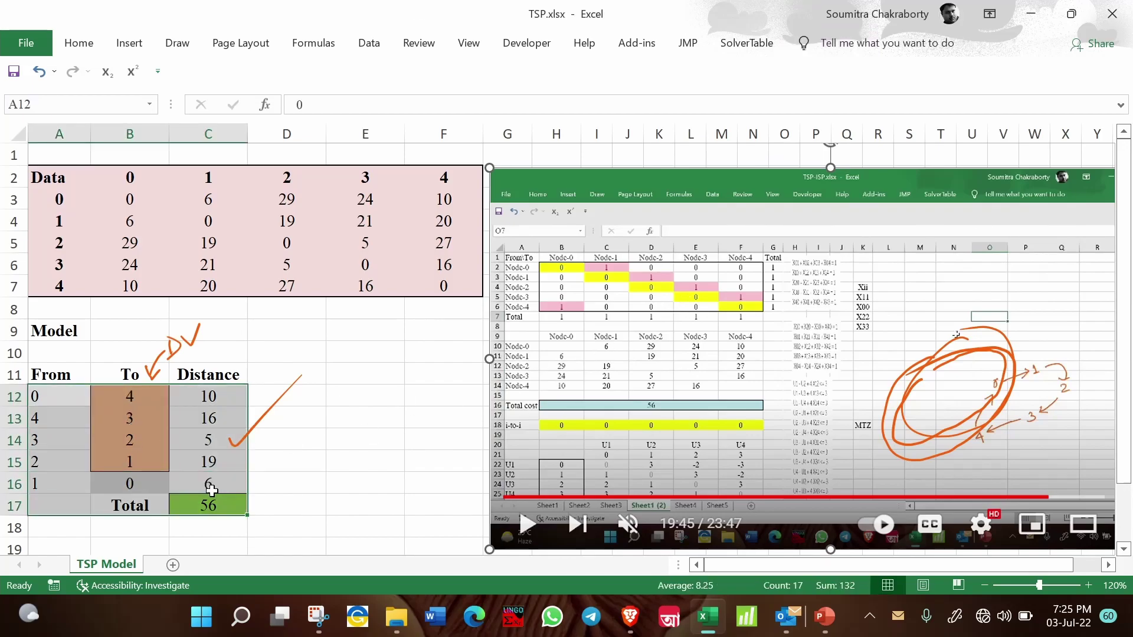
left_click(14, 452)
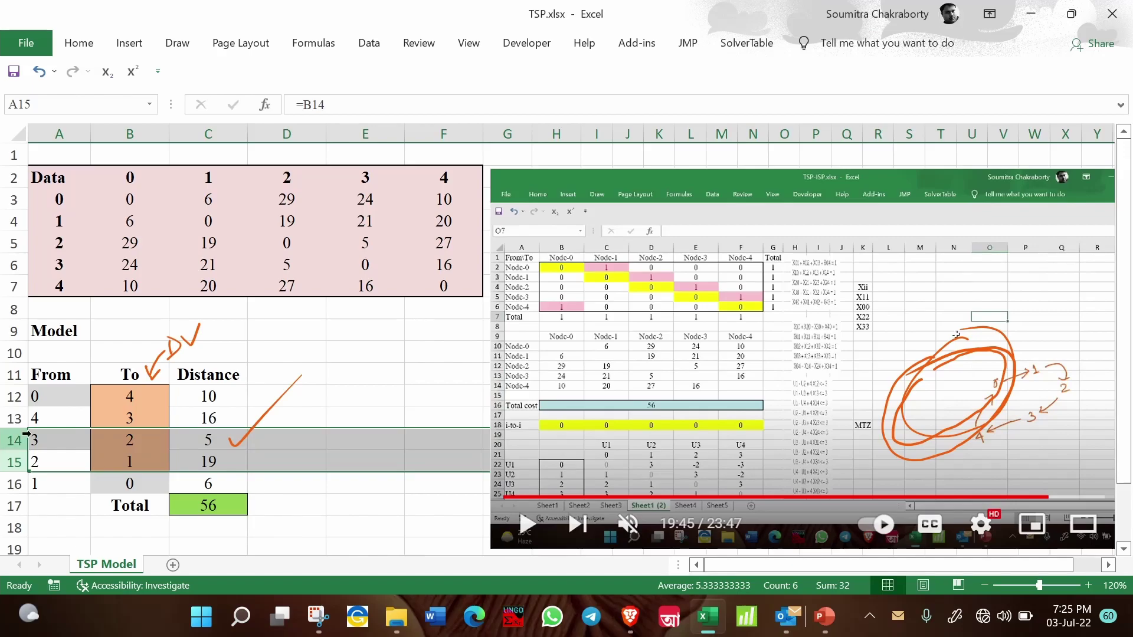
left_click(415, 358)
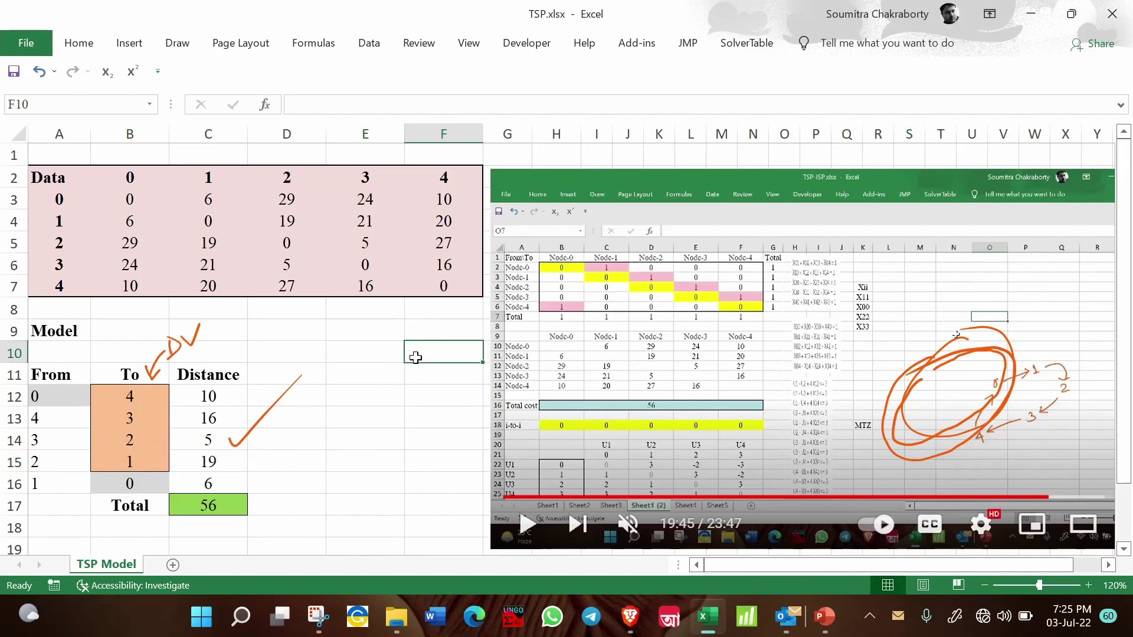
Shift the earlier-model screenshot away from the distance matrix so it starts around column I.
left_click_drag(505, 354, 647, 348)
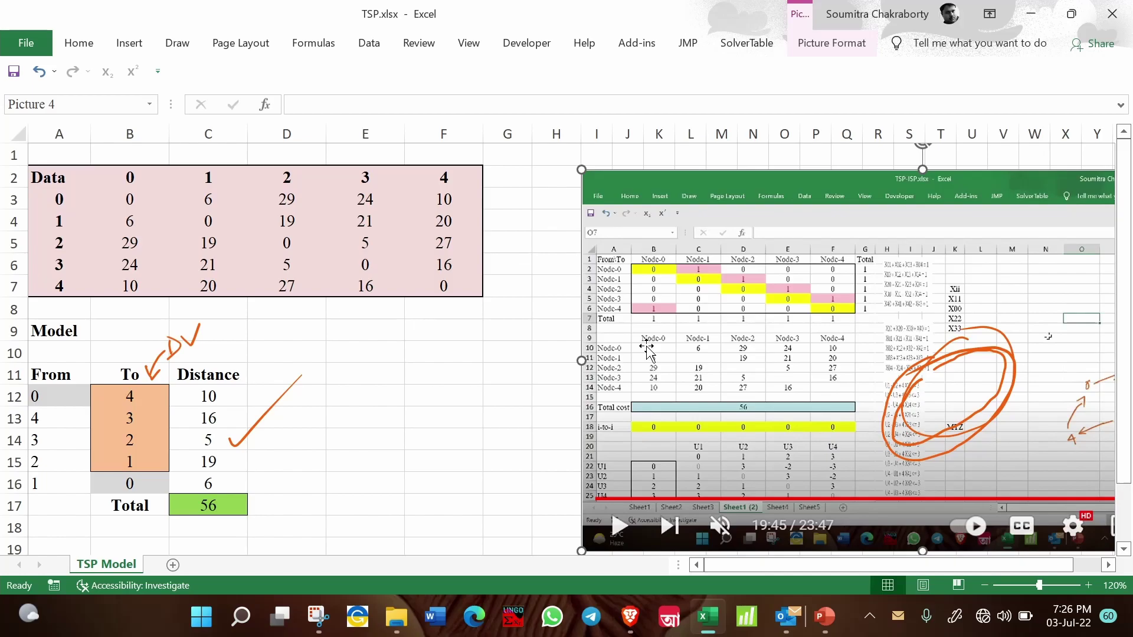
left_click(648, 348)
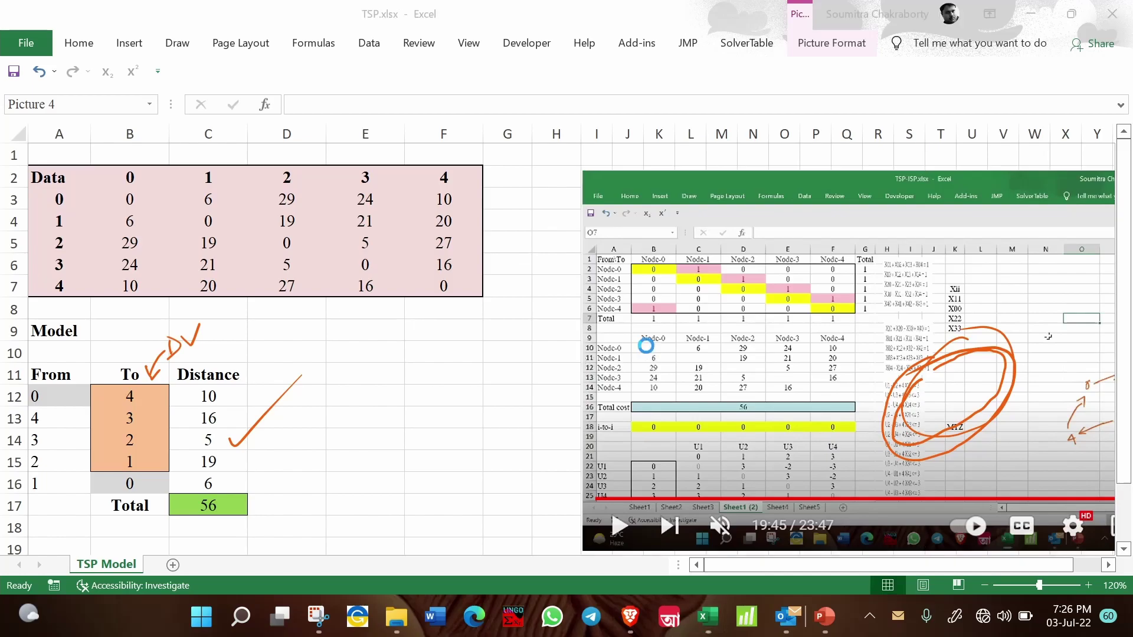